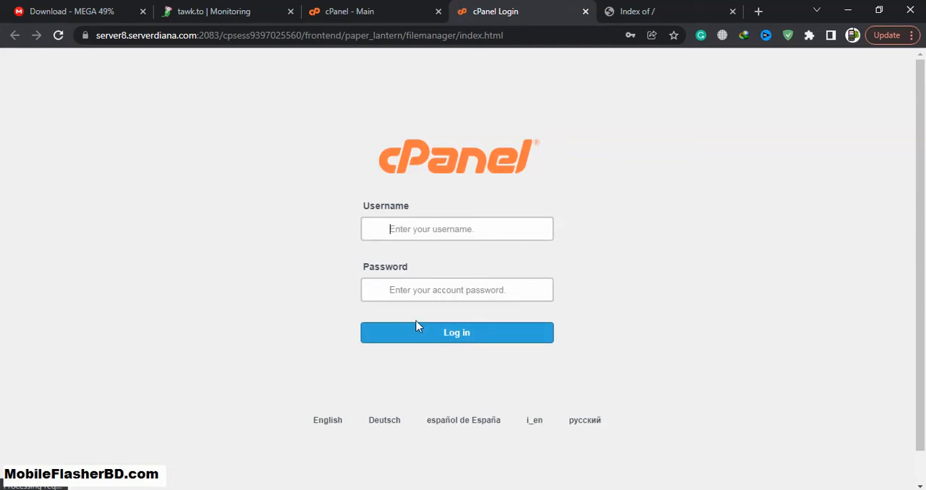
# Step: Log in to cPanel, close the old main-page tab and open the extrafilebd.com folder in File Manager
pyautogui.click(454, 330)
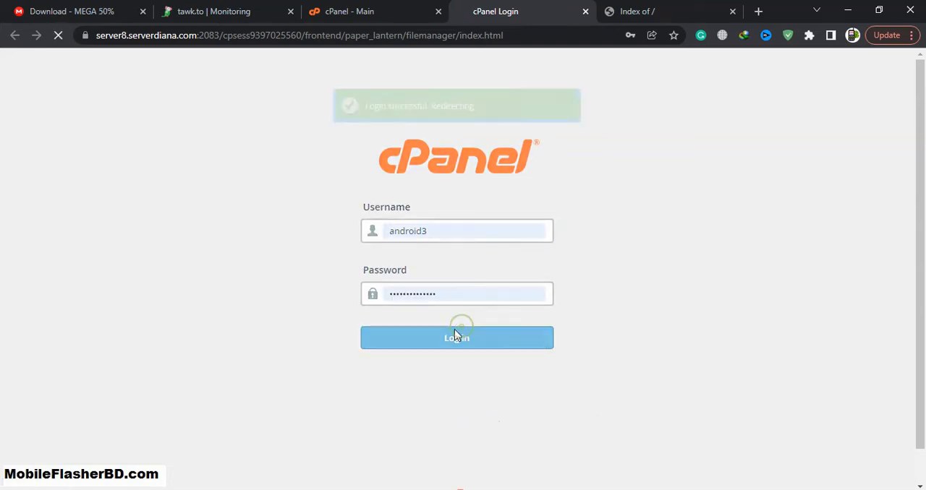
pyautogui.click(437, 11)
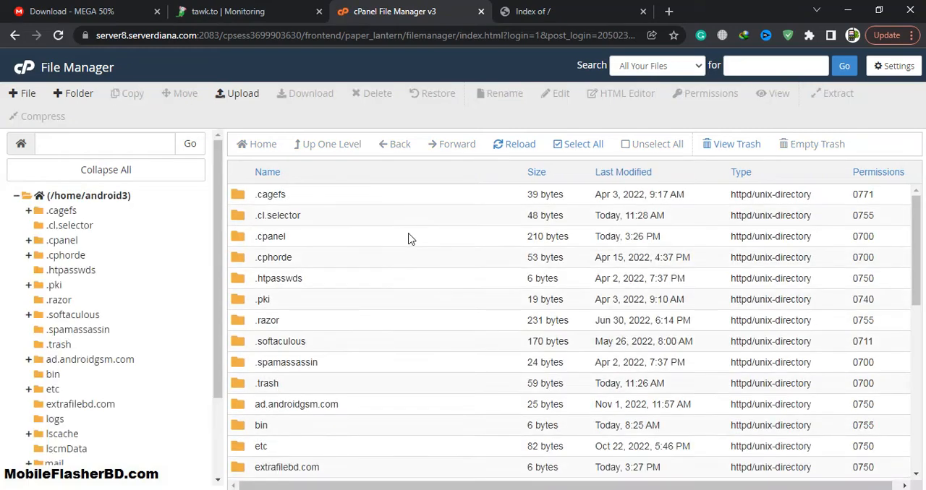
pyautogui.scroll(-2, 294, 314)
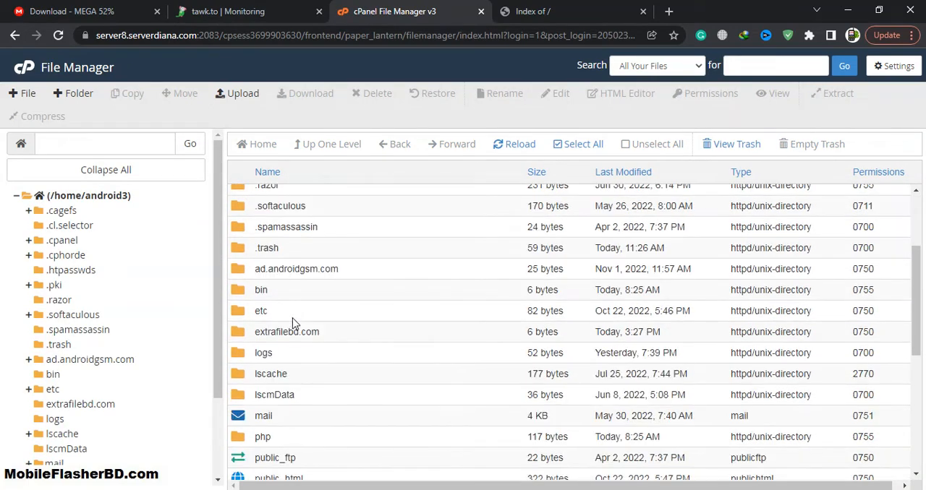
pyautogui.click(91, 406)
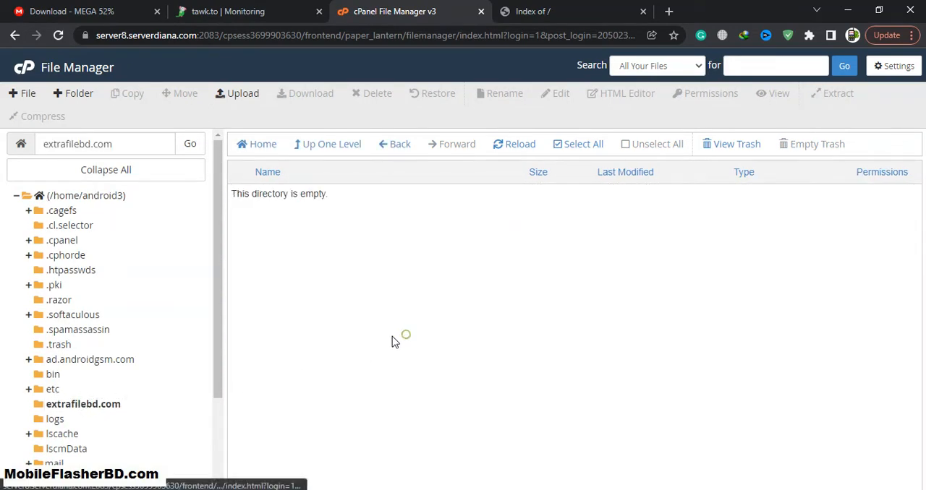
# Step: Upload ViddPrim v1.2.1.zip from the desktop to the extrafilebd.com folder
pyautogui.click(252, 95)
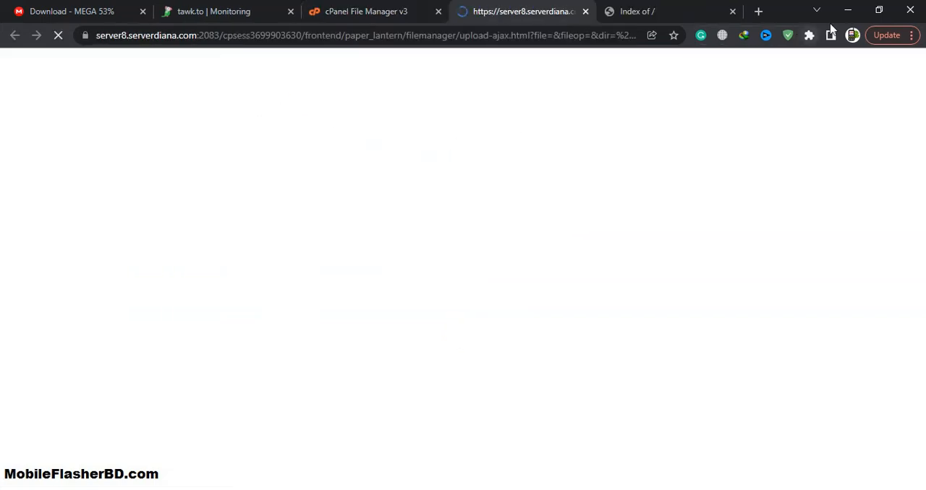
pyautogui.click(878, 11)
pyautogui.moveTo(278, 376); pyautogui.dragTo(499, 264)
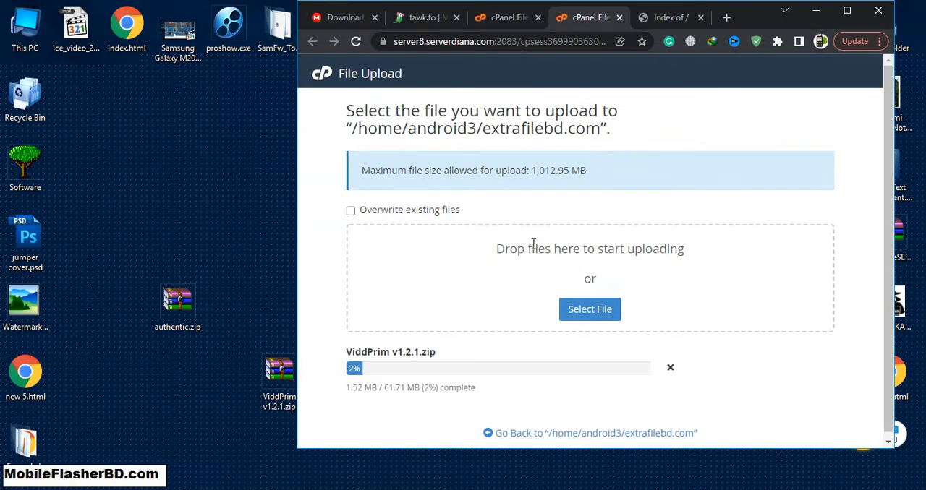
pyautogui.click(847, 13)
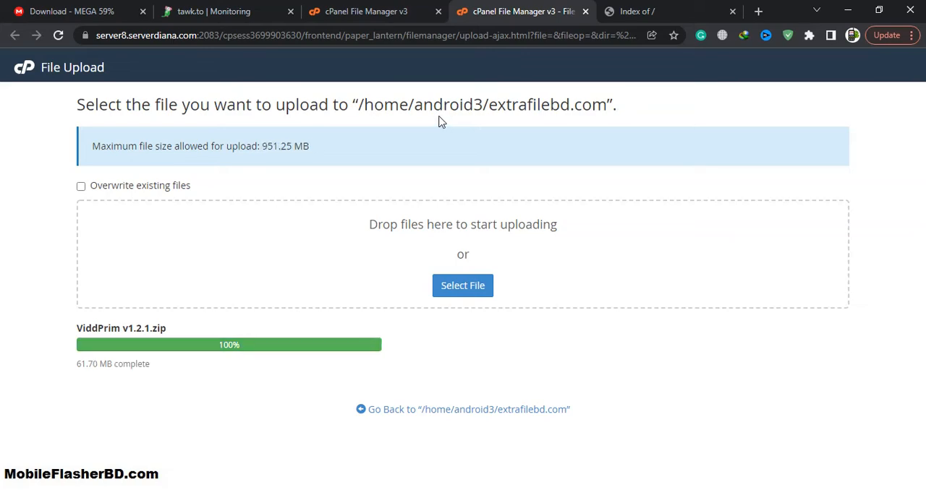
# Step: Extract ViddPrim v1.2.1.zip into /extrafilebd.com and close the extraction results
pyautogui.click(376, 7)
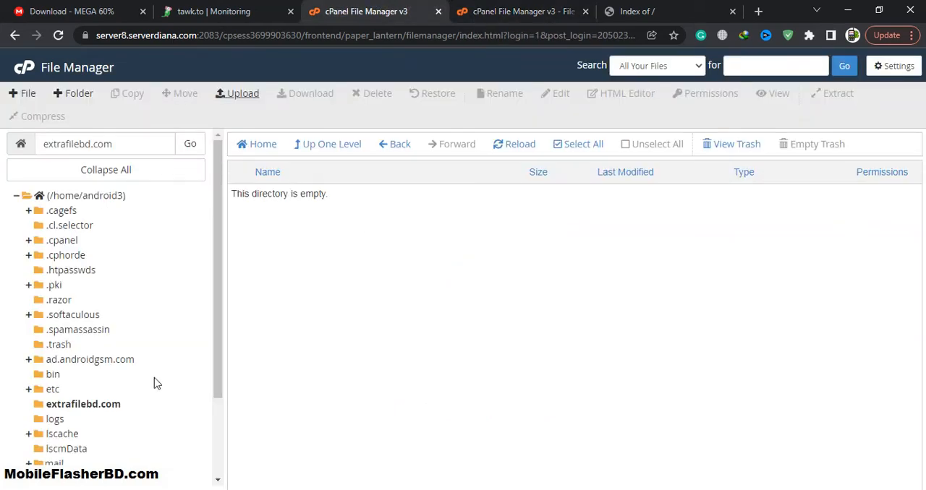
pyautogui.click(91, 405)
pyautogui.rightClick(360, 195)
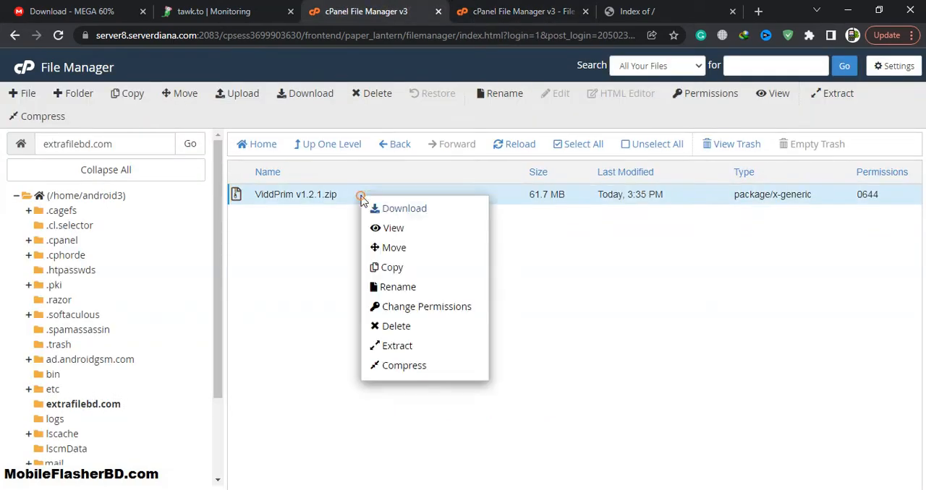
pyautogui.click(405, 346)
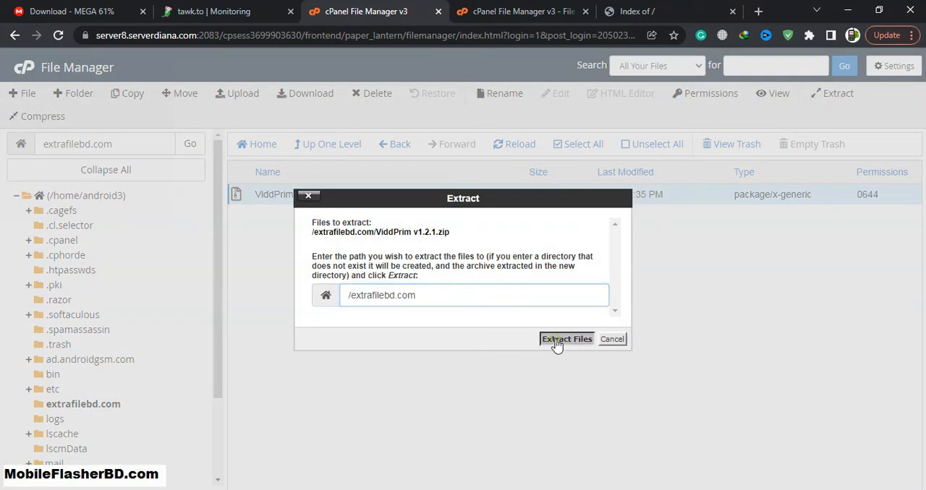
pyautogui.click(556, 340)
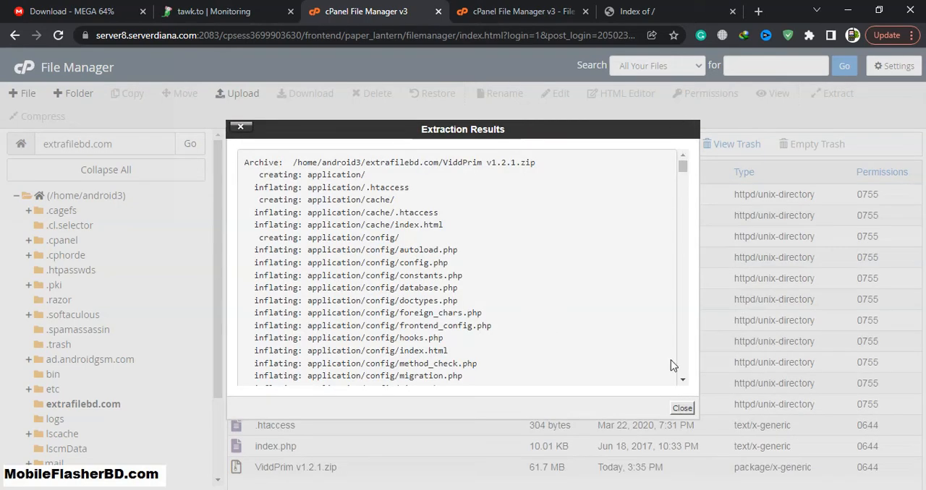
pyautogui.click(682, 408)
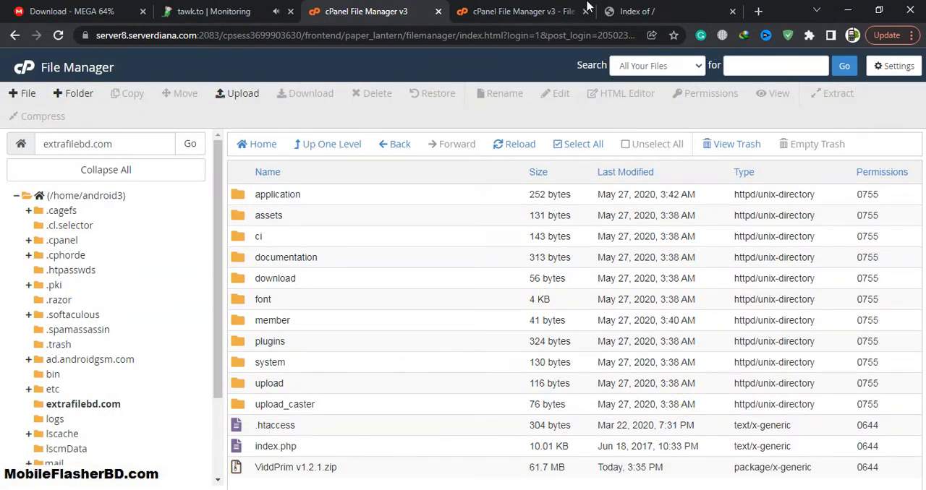
# Step: Reload the extrafilebd.com site to bring up the XeroVidd installation page and review its server requirements
pyautogui.click(631, 10)
pyautogui.click(59, 34)
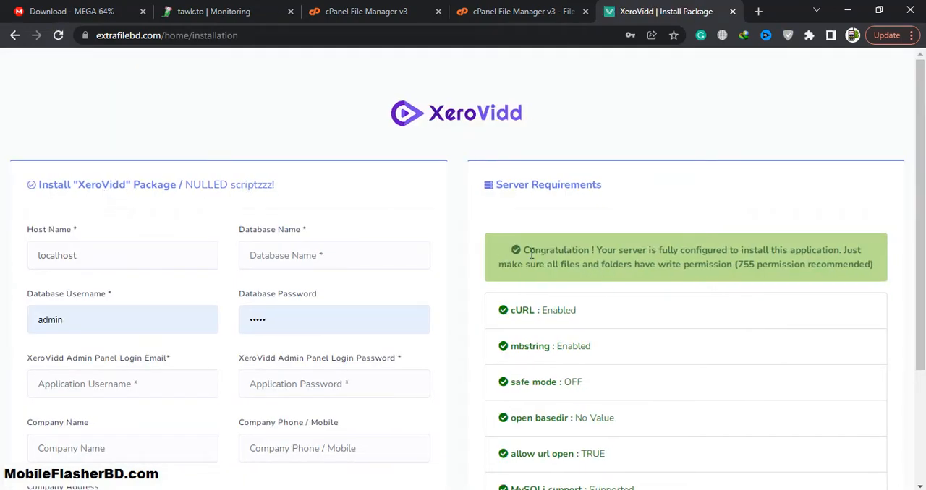
pyautogui.scroll(-2, 544, 233)
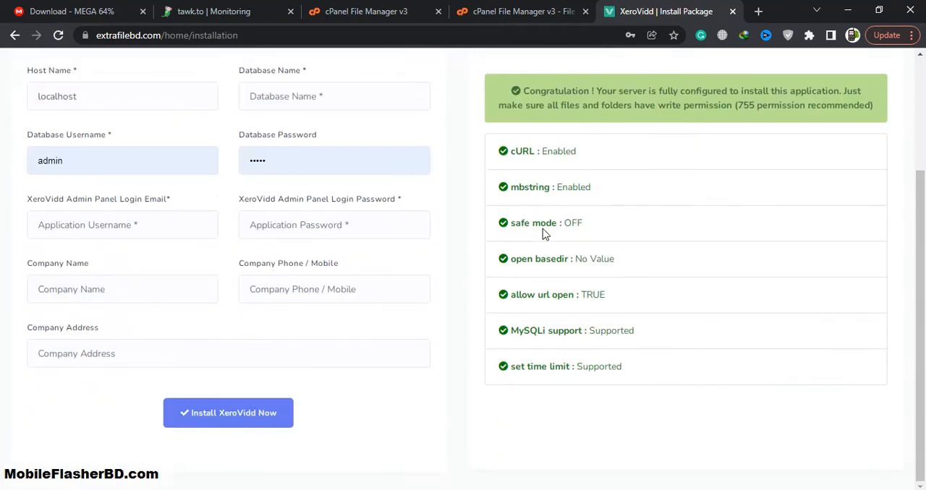
pyautogui.scroll(1, 544, 233)
# Step: Return to the cPanel main page and open the MySQL Database Wizard
pyautogui.click(363, 10)
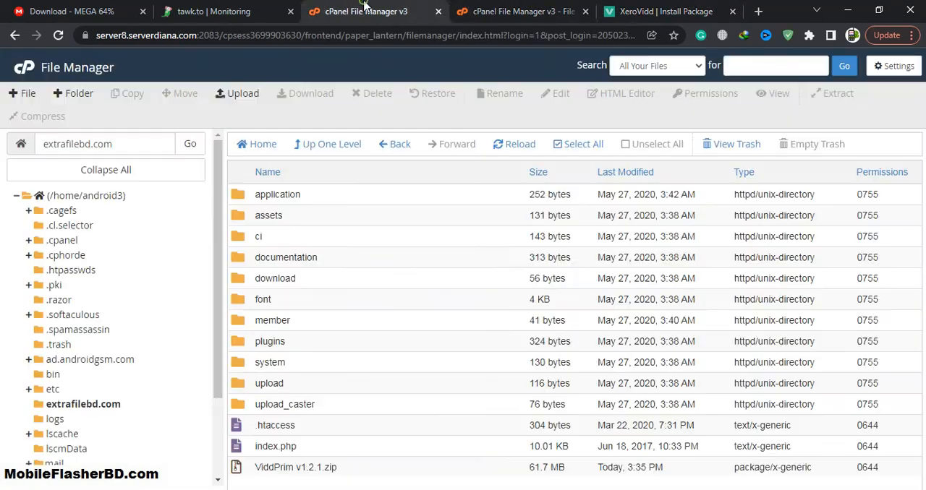
pyautogui.click(22, 72)
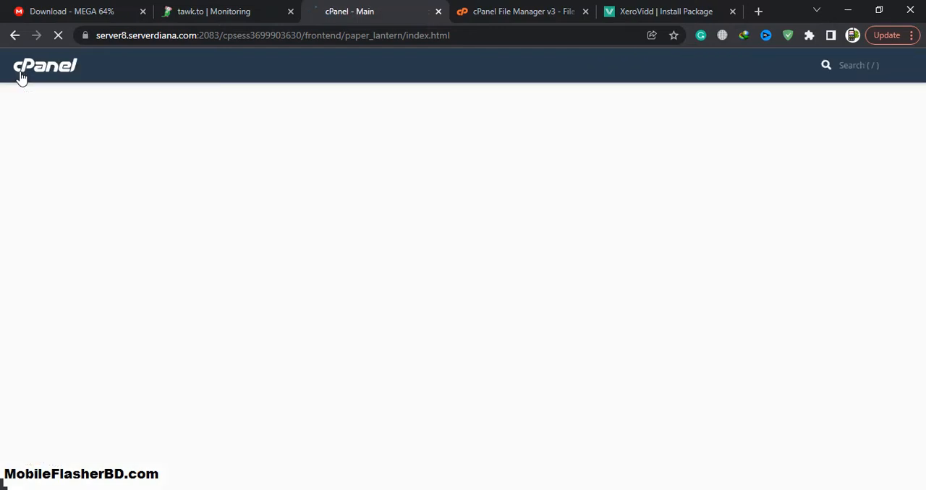
pyautogui.scroll(-5, 461, 267)
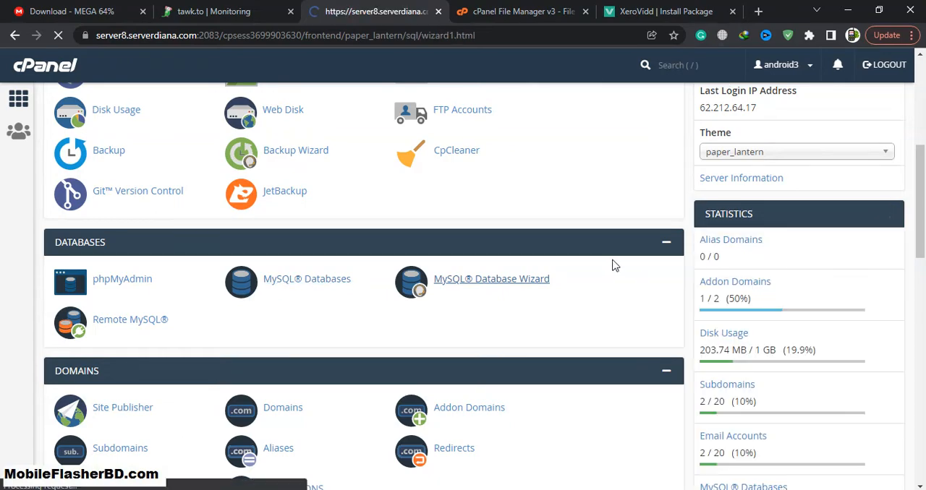
# Step: Draft the name xerovidd in Notepad++ and use it to create the new MySQL database
pyautogui.click(169, 472)
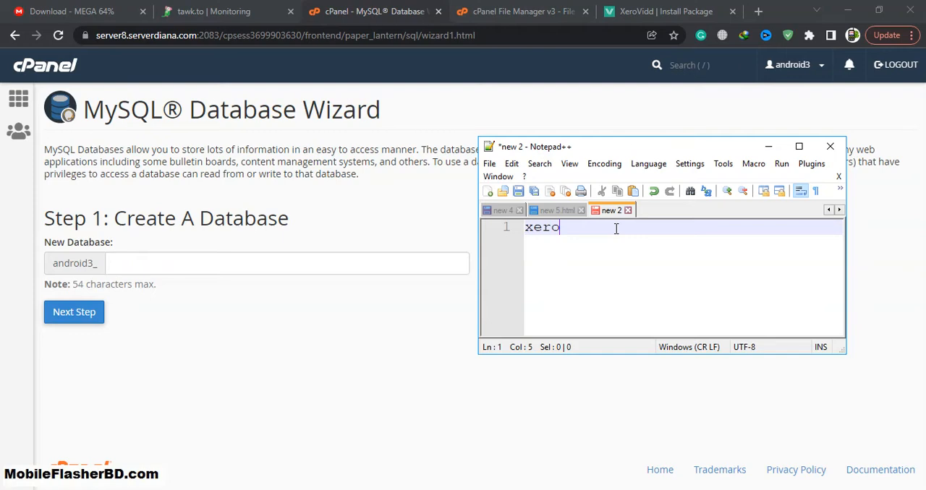
pyautogui.hotkey('shift', 'Home')
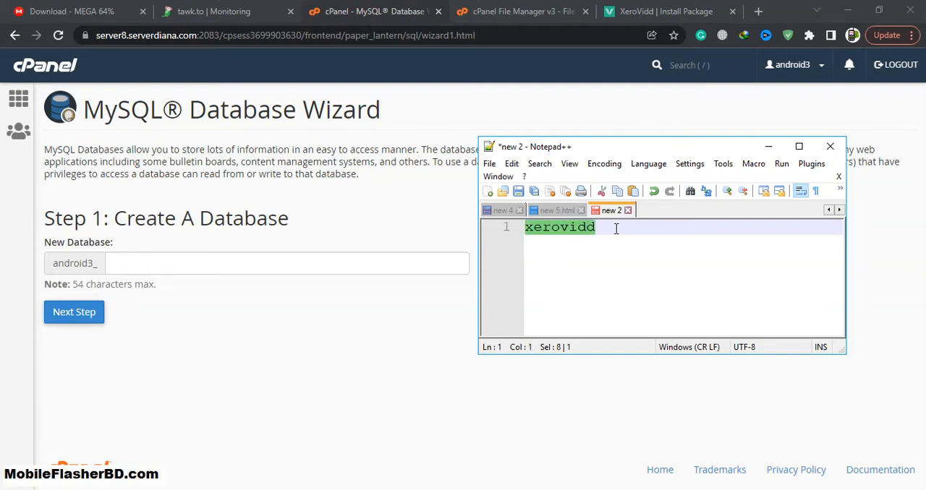
pyautogui.hotkey('ctrl', 'x')
pyautogui.click(149, 263)
pyautogui.hotkey('ctrl', 'v')
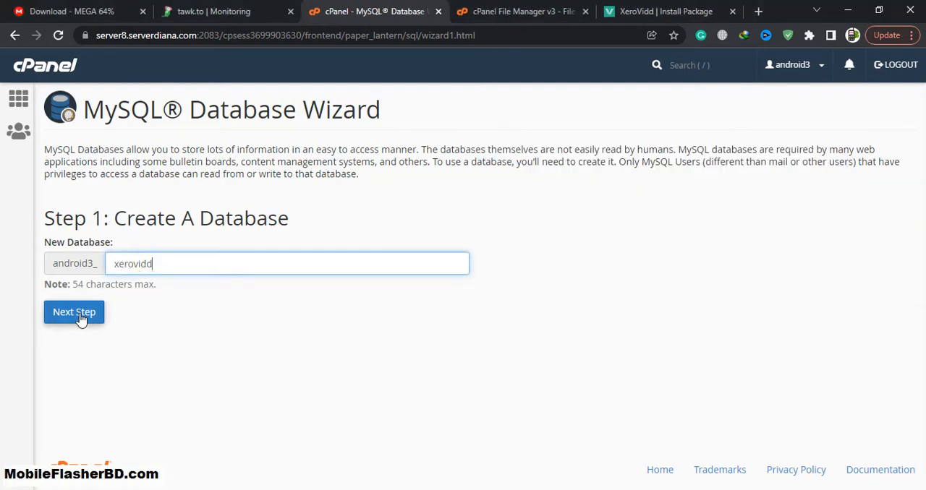
pyautogui.click(80, 316)
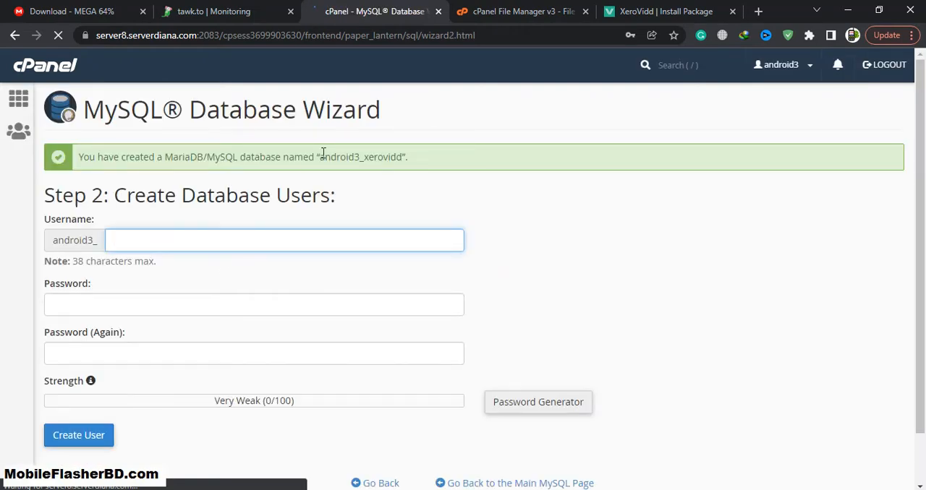
# Step: Copy the full database name android3_xerovidd into the Notepad++ note and add two line breaks below it
pyautogui.moveTo(319, 156); pyautogui.dragTo(407, 156)
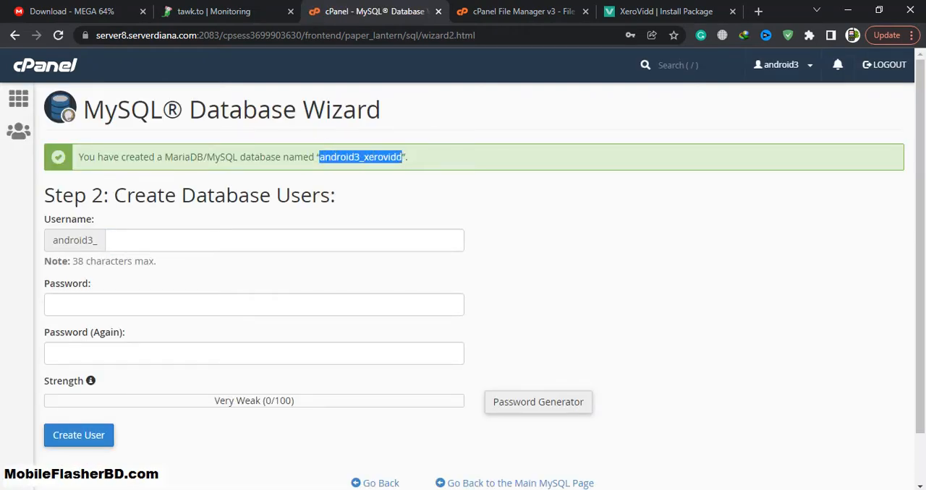
pyautogui.hotkey('ctrl', 'c')
pyautogui.hotkey('alt', 'Tab')
pyautogui.hotkey('ctrl', 'v')
pyautogui.press('Return')
pyautogui.press('Return')
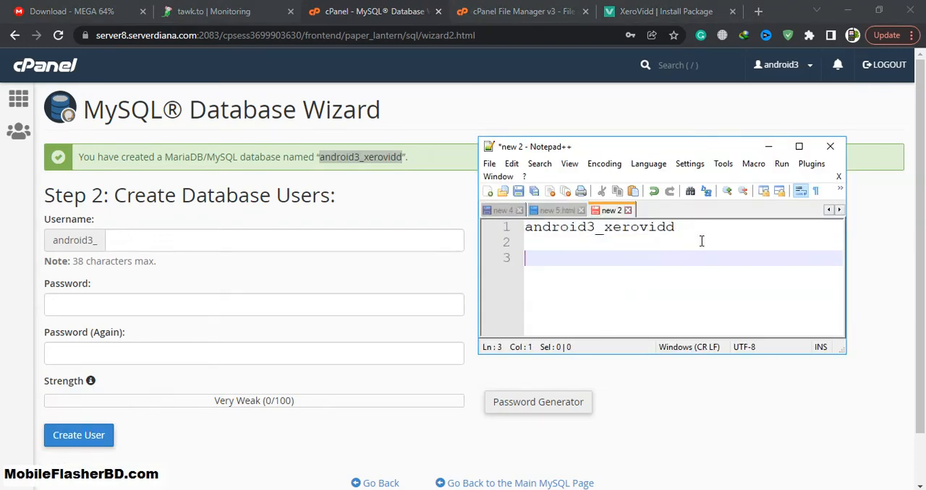
# Step: Add android3_xerovidd1 on the note's third line and enter xerovidd1 as the new database username
pyautogui.moveTo(697, 229); pyautogui.dragTo(441, 233)
pyautogui.hotkey('ctrl', 'c')
pyautogui.click(566, 260)
pyautogui.hotkey('ctrl', 'v')
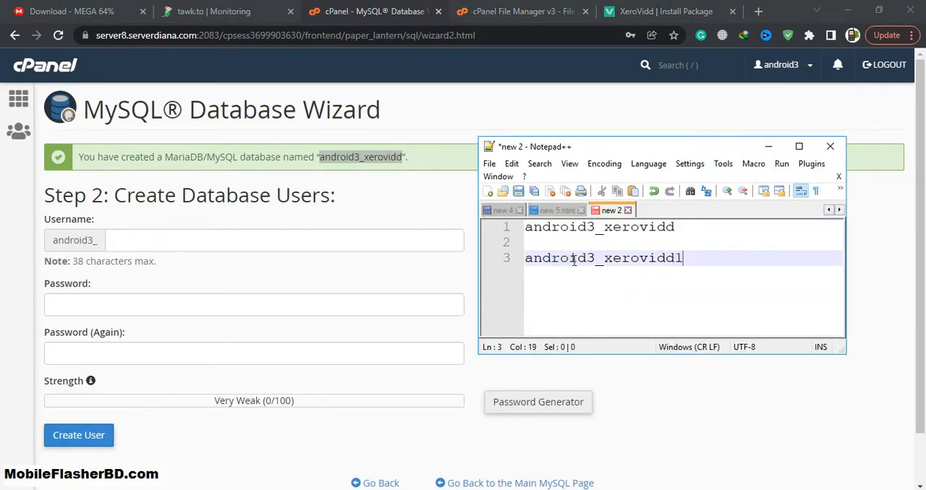
pyautogui.moveTo(690, 262); pyautogui.dragTo(605, 266)
pyautogui.hotkey('ctrl', 'c')
pyautogui.click(155, 241)
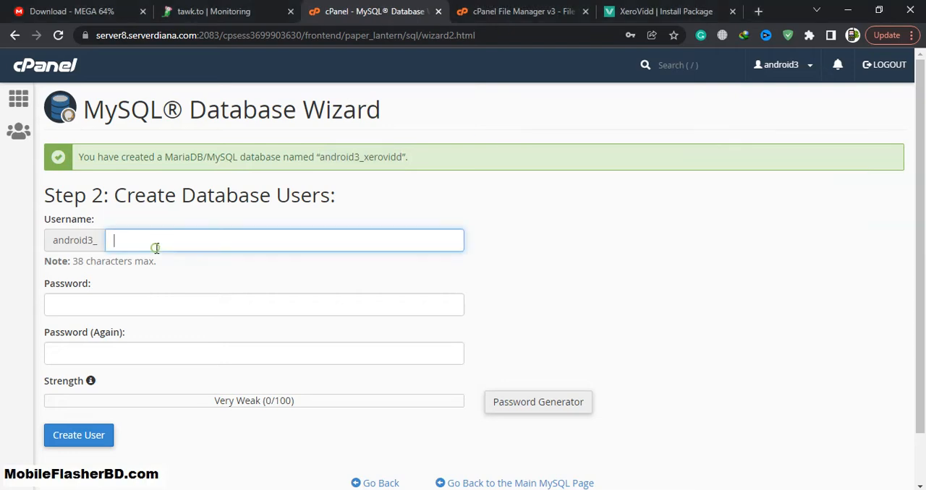
pyautogui.hotkey('ctrl', 'v')
# Step: Generate a new database user password, copy it, confirm it is stored safely and apply it to both password fields
pyautogui.click(539, 401)
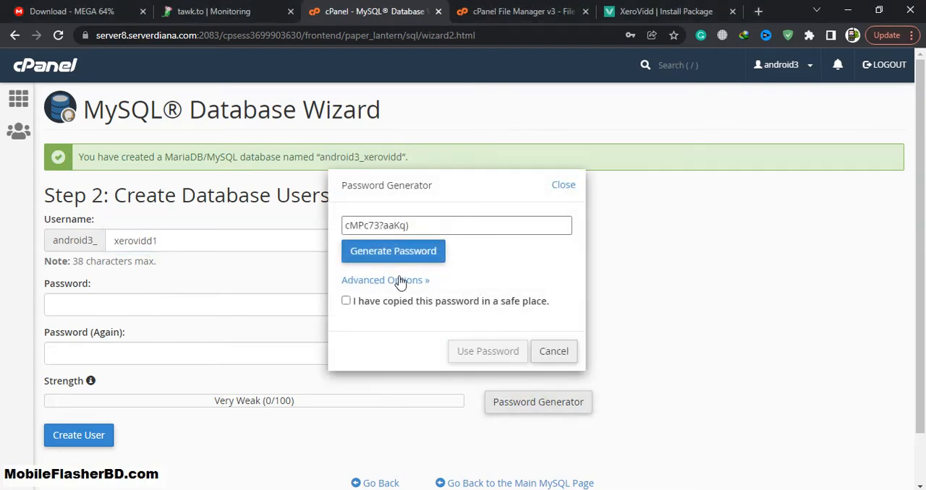
pyautogui.click(430, 251)
pyautogui.click(444, 225)
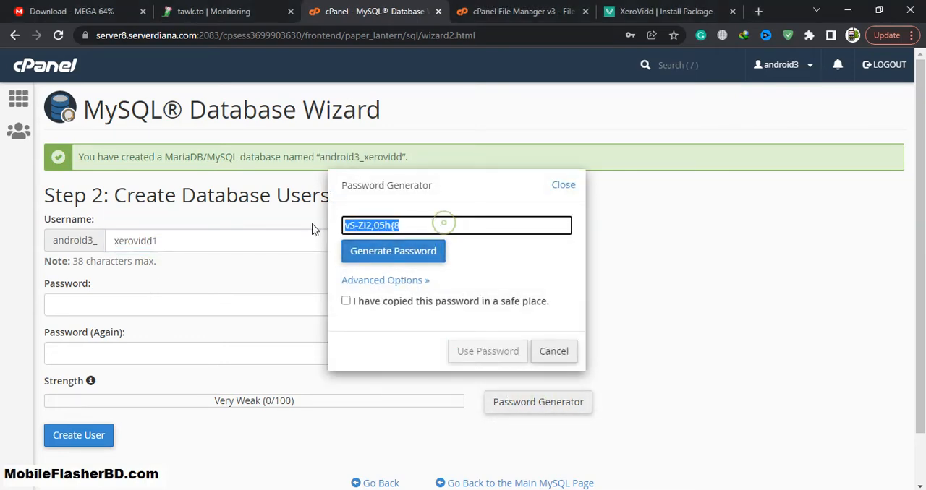
pyautogui.click(345, 301)
pyautogui.click(483, 355)
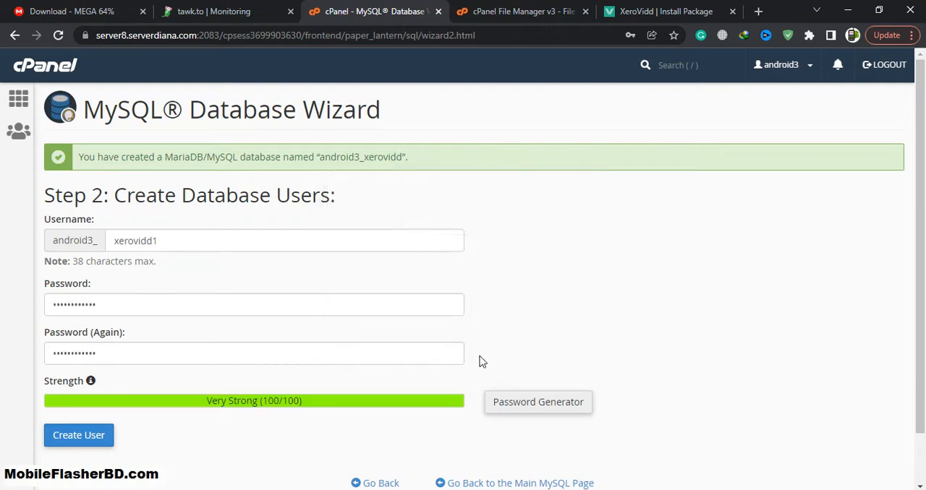
# Step: Paste the generated database password on the fifth line of the Notepad++ note
pyautogui.hotkey('alt', 'Tab')
pyautogui.click(703, 281)
pyautogui.press('Return')
pyautogui.press('Return')
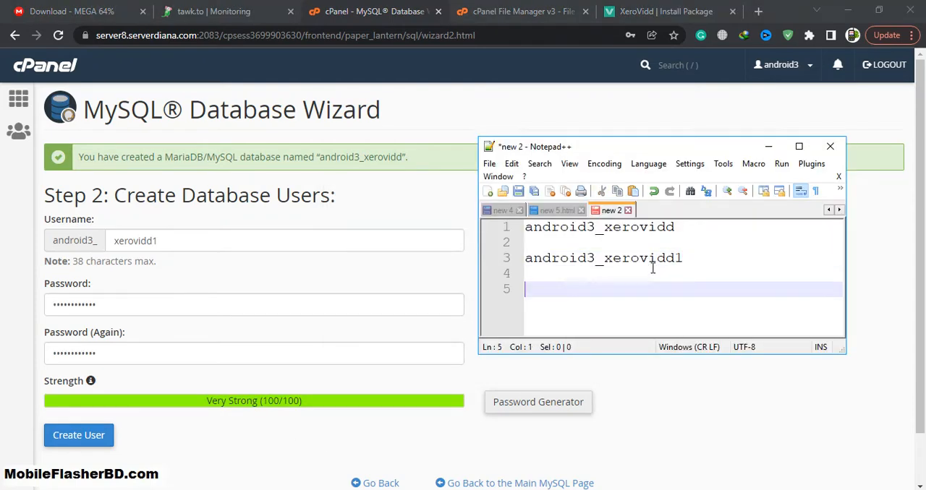
pyautogui.hotkey('ctrl', 'v')
# Step: Create the database user android3_xerovidd1 and grant it all privileges on android3_xerovidd
pyautogui.click(80, 436)
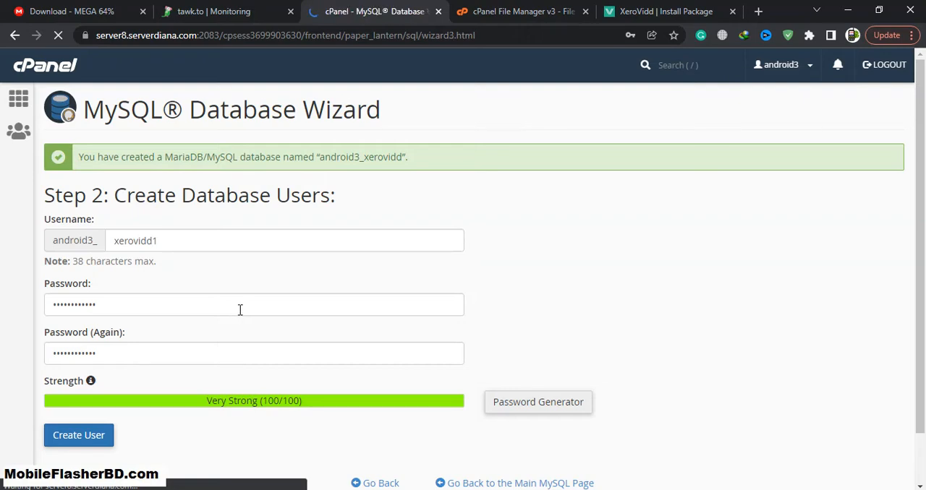
pyautogui.scroll(-2, 113, 253)
pyautogui.scroll(2, 113, 253)
pyautogui.click(651, 226)
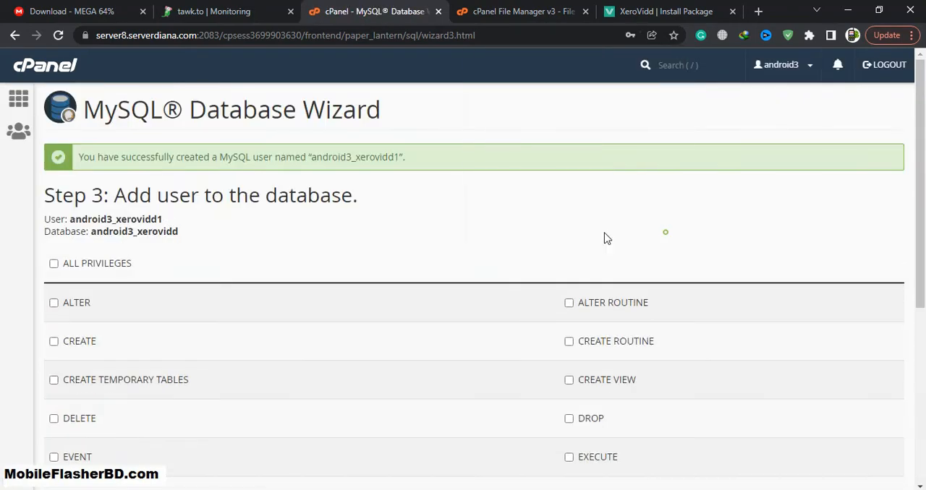
pyautogui.click(52, 263)
pyautogui.scroll(-4, 58, 293)
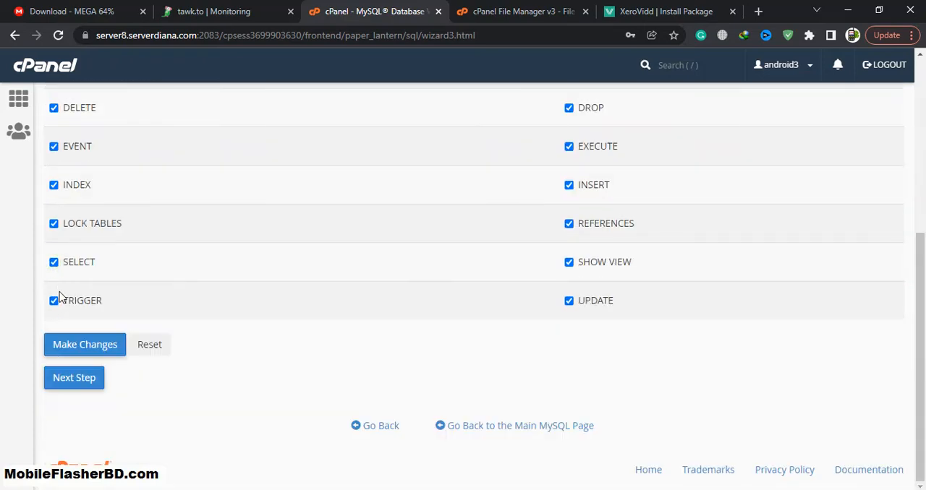
pyautogui.click(77, 387)
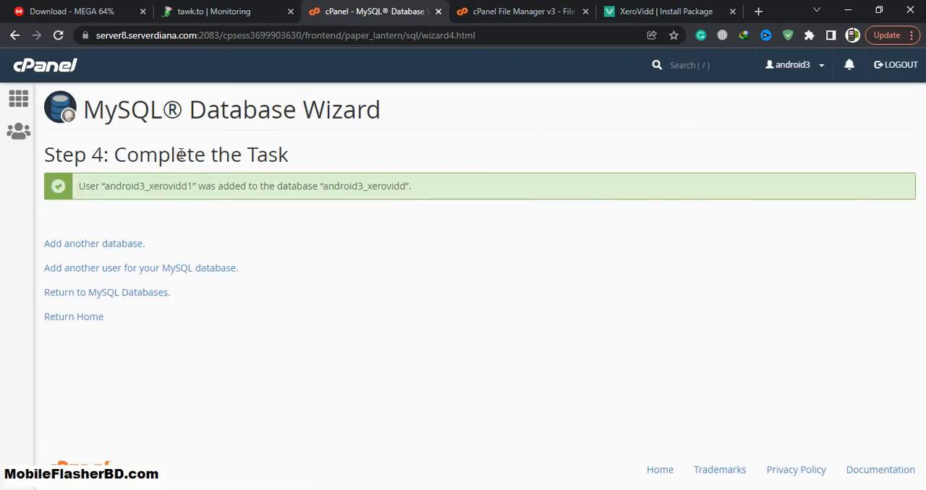
# Step: Fill the XeroVidd installer's Database Name with android3_xerovidd copied from the Notepad++ note
pyautogui.click(631, 7)
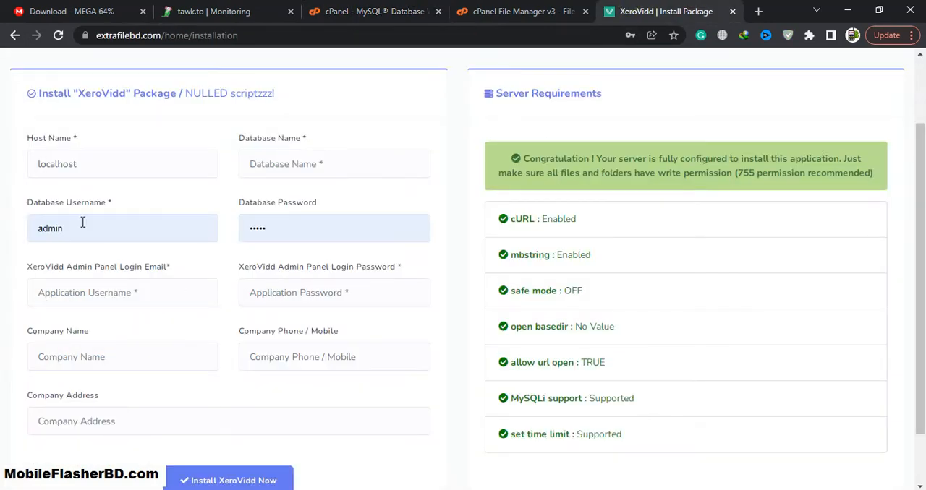
pyautogui.hotkey('alt', 'Tab')
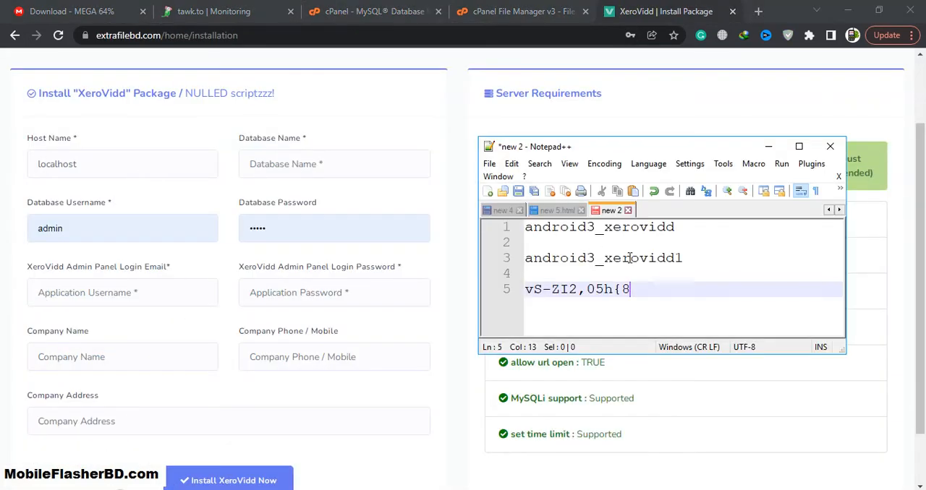
pyautogui.doubleClick(672, 227)
pyautogui.hotkey('ctrl', 'c')
pyautogui.click(305, 162)
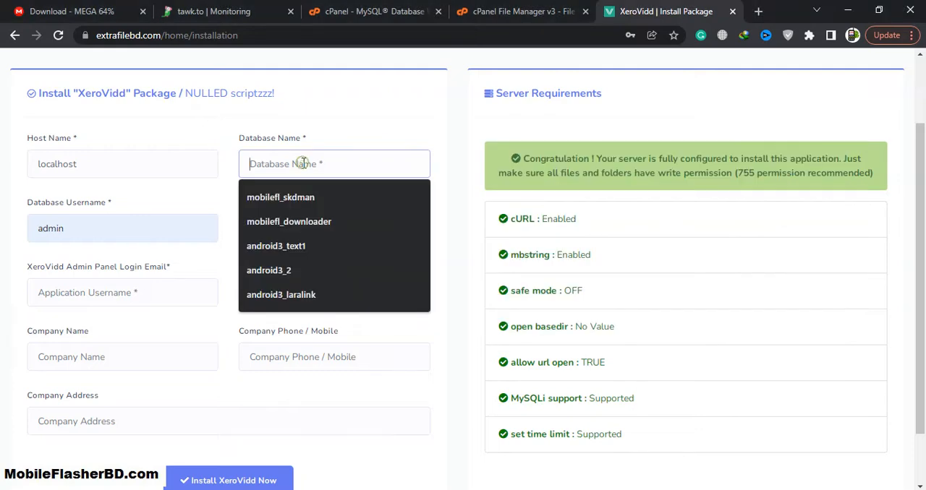
pyautogui.hotkey('ctrl', 'v')
# Step: Replace the installer's Database Username with android3_xerovidd1 copied from the note's third line
pyautogui.hotkey('alt', 'Tab')
pyautogui.click(683, 258)
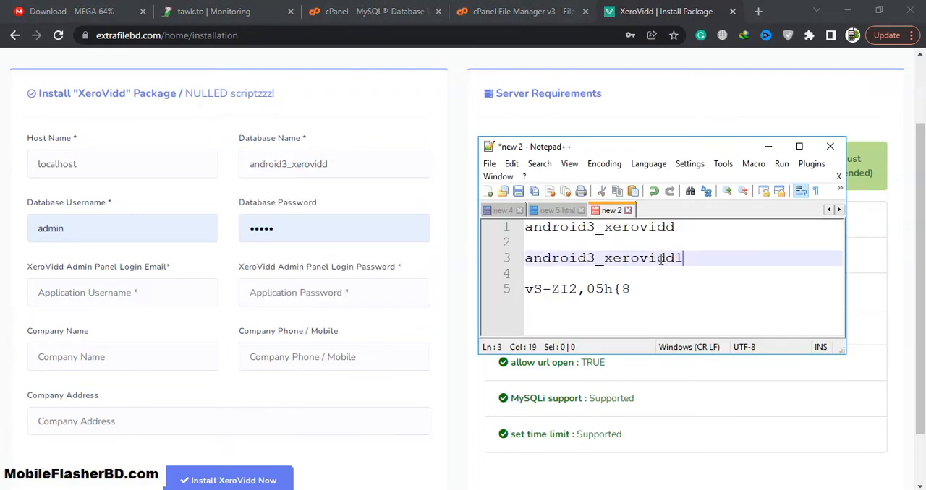
pyautogui.moveTo(683, 258); pyautogui.dragTo(469, 268)
pyautogui.hotkey('ctrl', 'c')
pyautogui.moveTo(104, 226); pyautogui.dragTo(4, 229)
pyautogui.hotkey('ctrl', 'v')
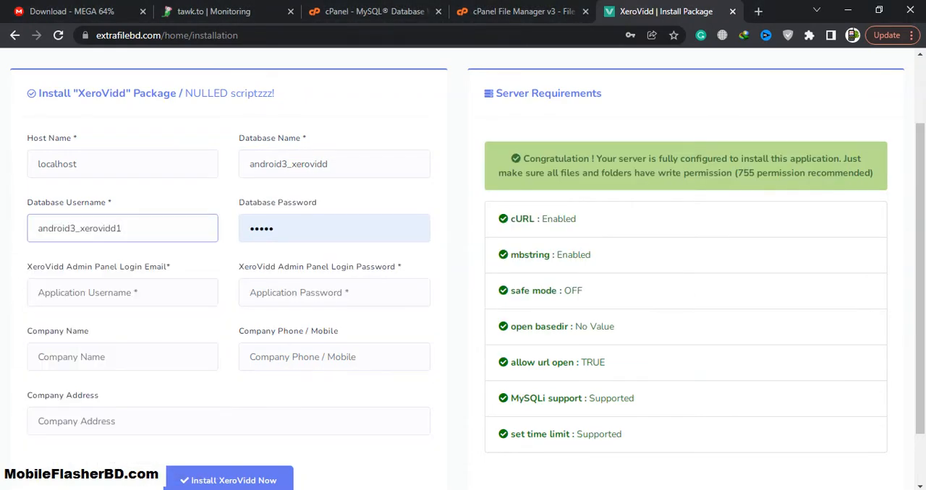
# Step: Replace the installer's Database Password with the generated password copied from the note's fifth line
pyautogui.hotkey('alt', 'Tab')
pyautogui.moveTo(657, 289); pyautogui.dragTo(498, 294)
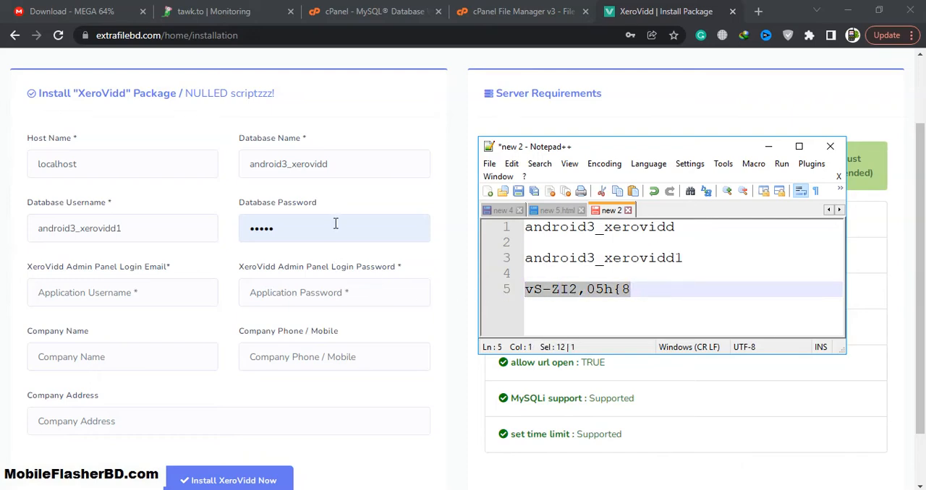
pyautogui.hotkey('ctrl', 'c')
pyautogui.moveTo(335, 224); pyautogui.dragTo(133, 219)
pyautogui.hotkey('ctrl', 'v')
pyautogui.click(2, 287)
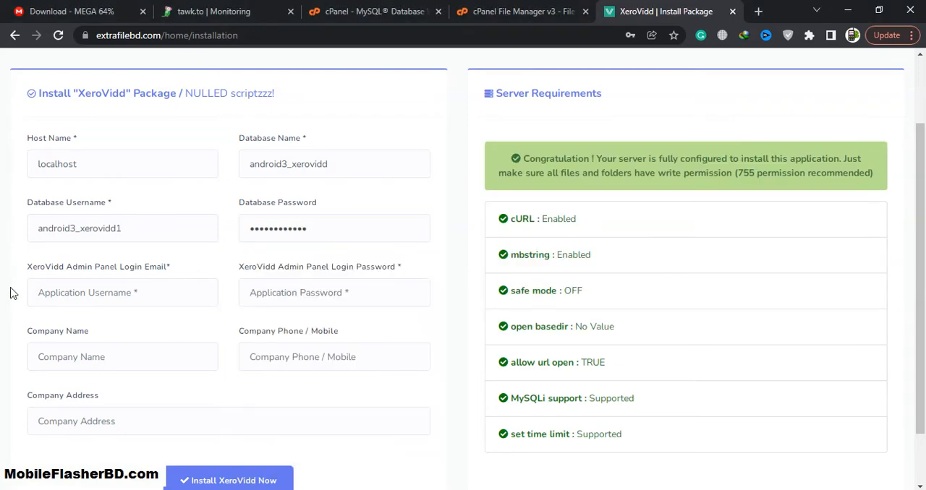
# Step: Autofill the admin panel login email and company details from the saved address entry, and clear the company phone
pyautogui.click(51, 291)
pyautogui.write('d')
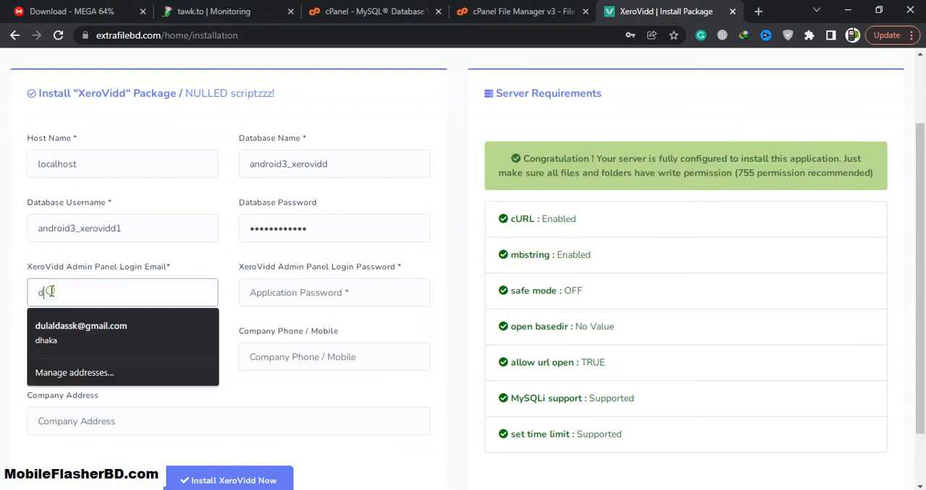
pyautogui.click(65, 324)
pyautogui.moveTo(360, 359); pyautogui.dragTo(143, 353)
pyautogui.press('BackSpace')
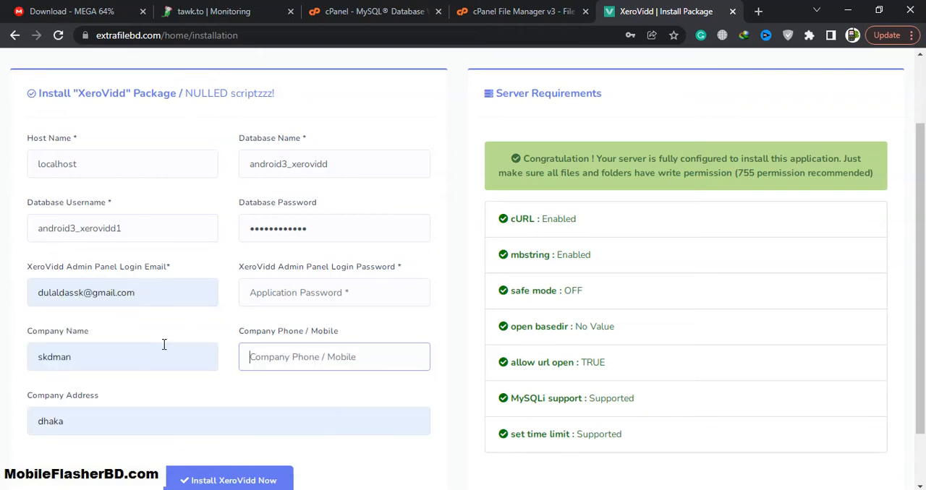
pyautogui.click(212, 326)
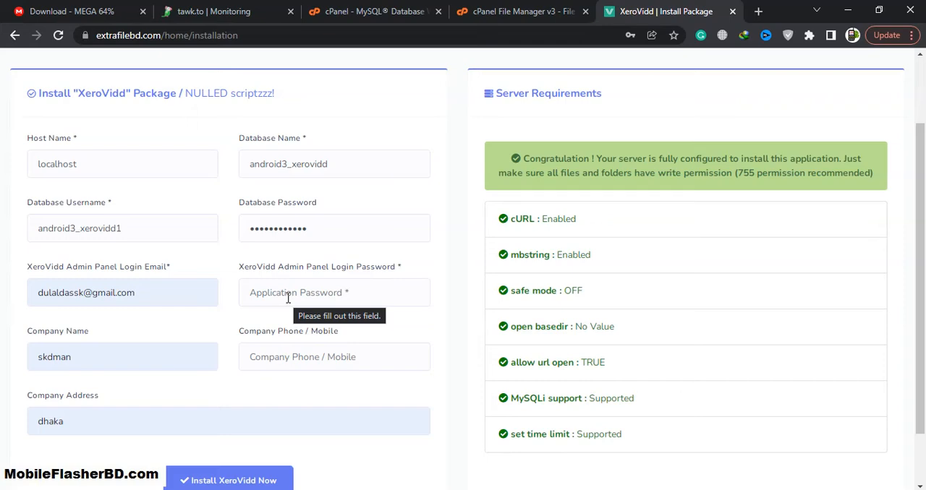
# Step: Enter the XeroVidd admin panel login password
pyautogui.click(287, 298)
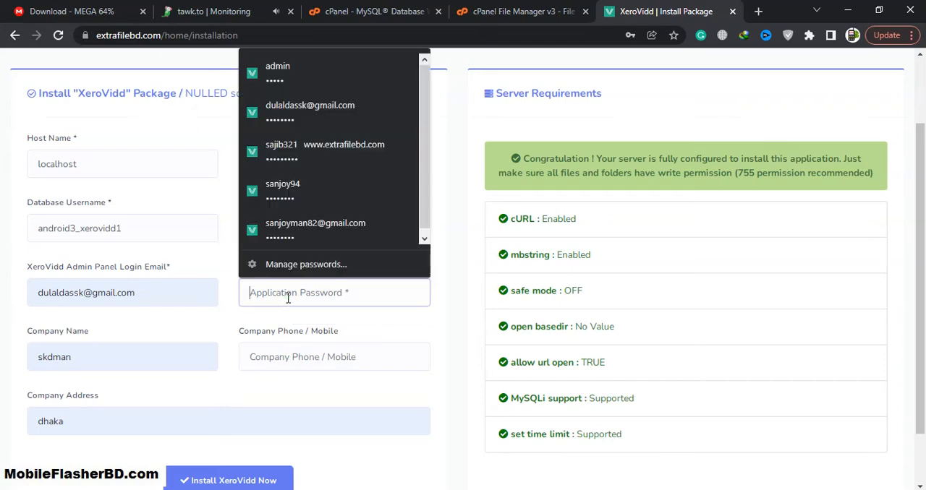
pyautogui.write('•')
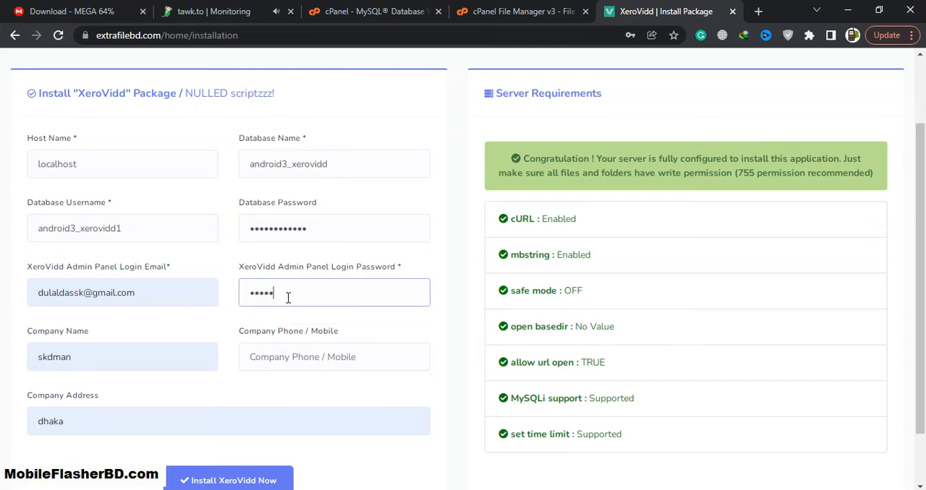
# Step: Clear the company address and start the XeroVidd installation
pyautogui.scroll(-2, 213, 322)
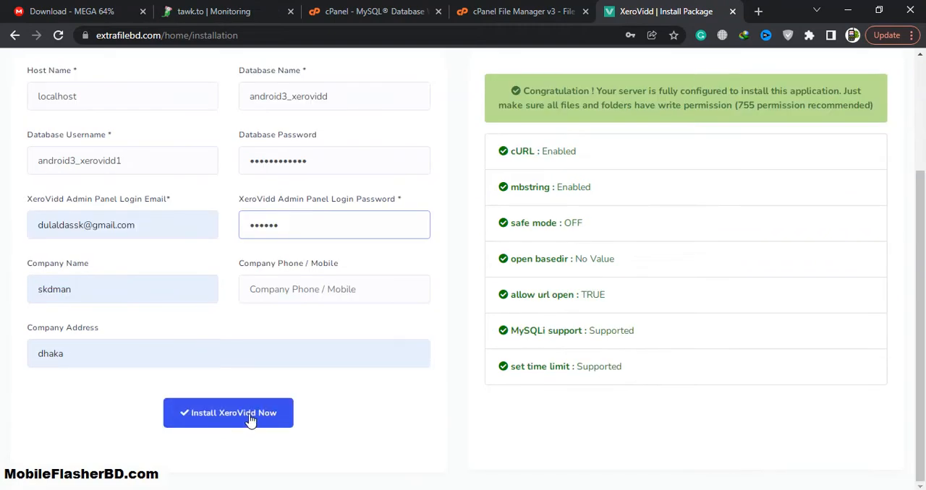
pyautogui.doubleClick(187, 352)
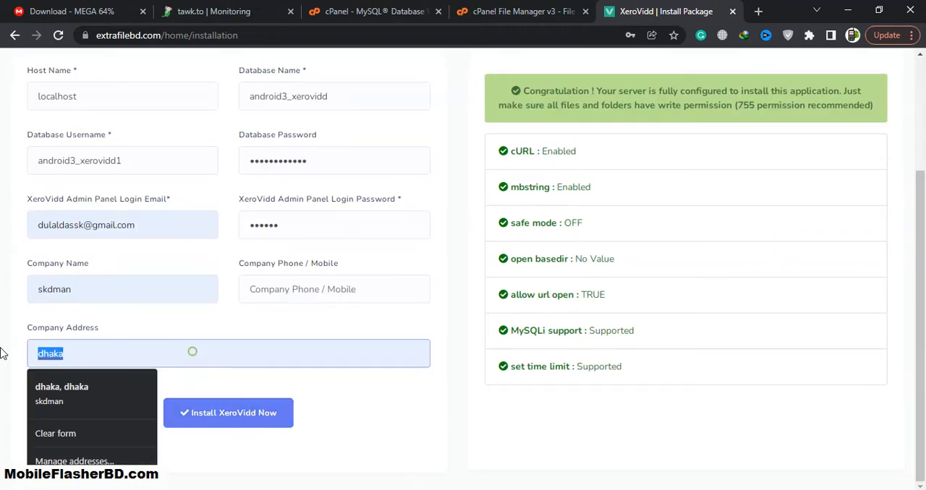
pyautogui.press('BackSpace')
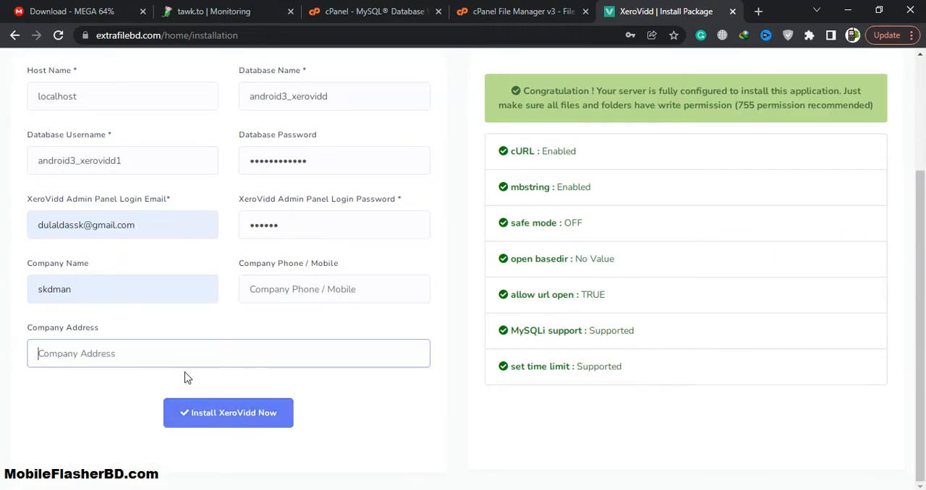
pyautogui.click(249, 412)
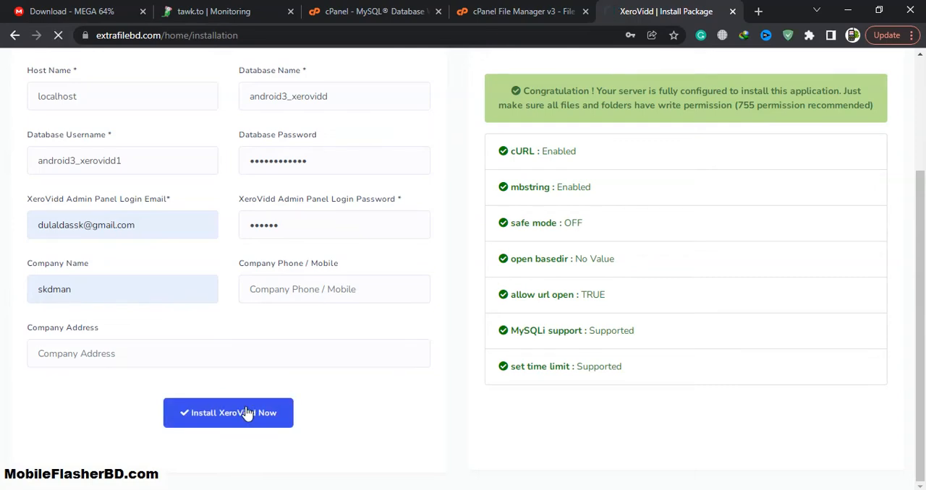
pyautogui.scroll(1, 246, 413)
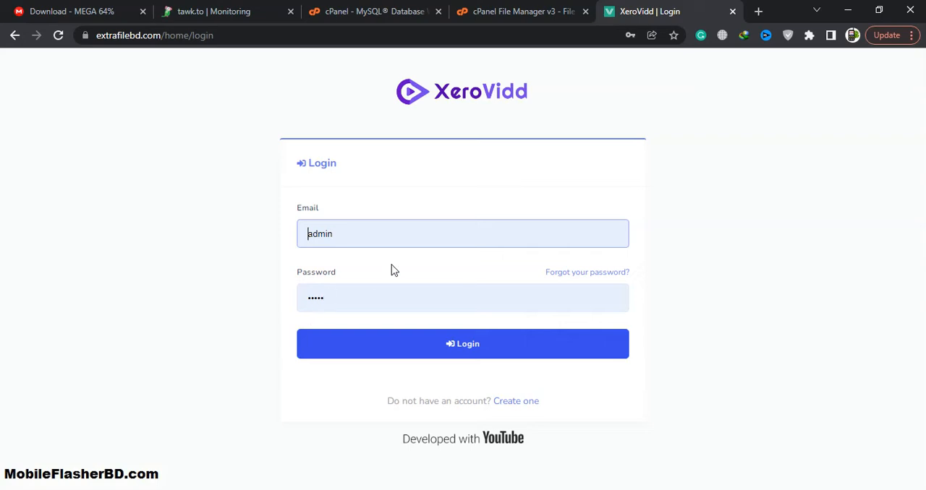
# Step: Log in to XeroVidd with the admin email and account password, declining the browser's offer to update the saved password
pyautogui.doubleClick(403, 237)
pyautogui.write('d')
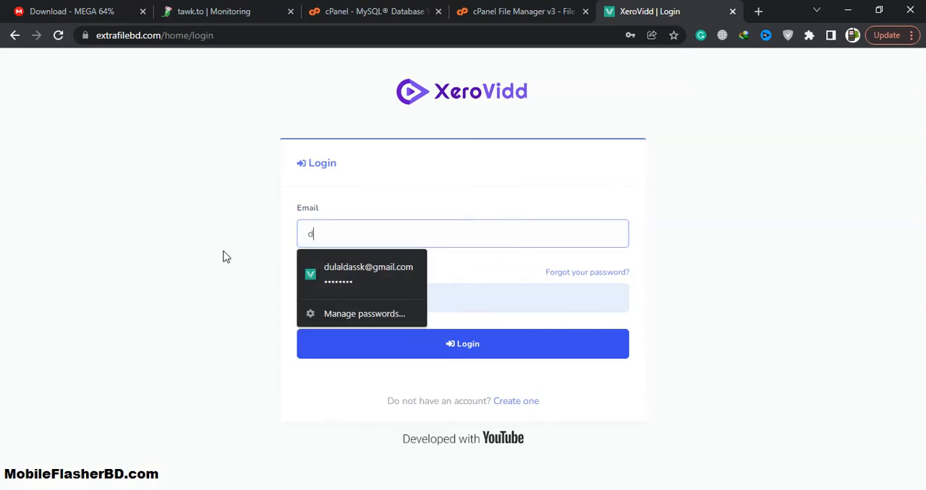
pyautogui.click(355, 274)
pyautogui.doubleClick(374, 303)
pyautogui.write('1')
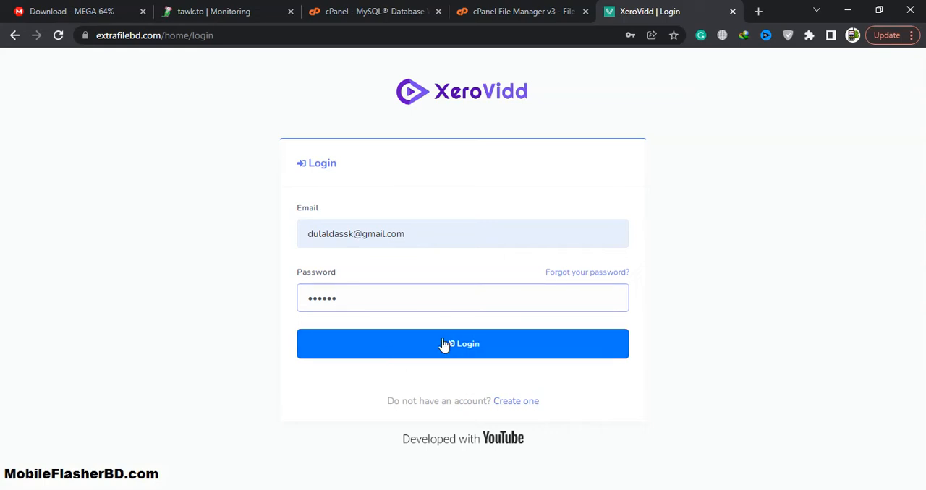
pyautogui.click(506, 343)
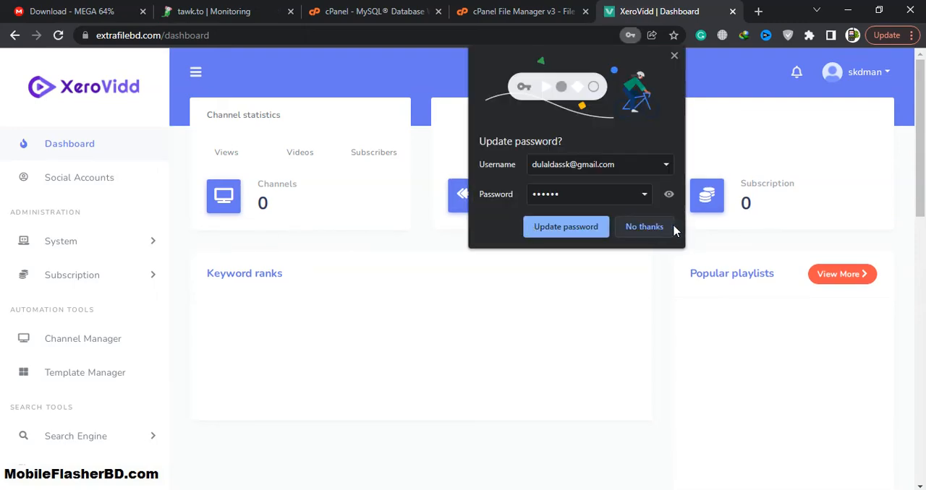
pyautogui.click(660, 230)
# Step: Load the extrafilebd.com front page in a new browser tab
pyautogui.click(758, 11)
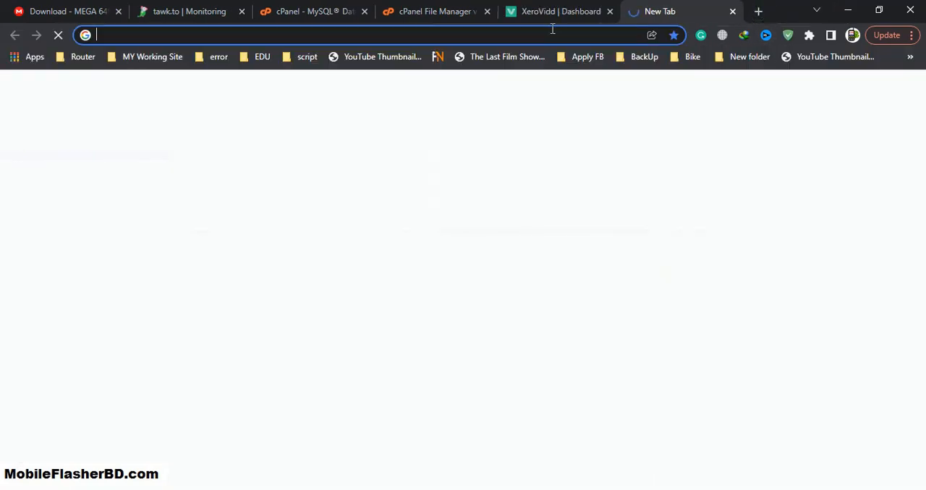
pyautogui.click(550, 30)
pyautogui.write('ex')
pyautogui.press('Return')
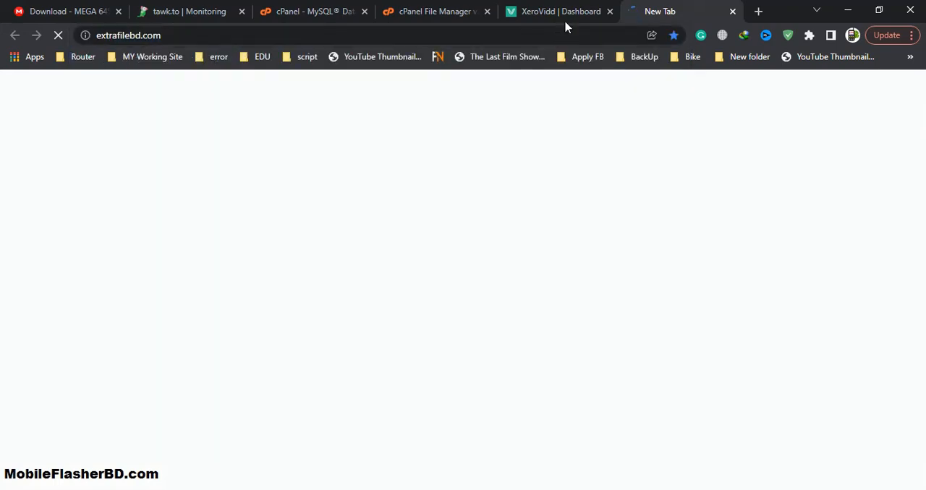
# Step: Open the System Settings page from the XeroVidd admin dashboard
pyautogui.click(568, 11)
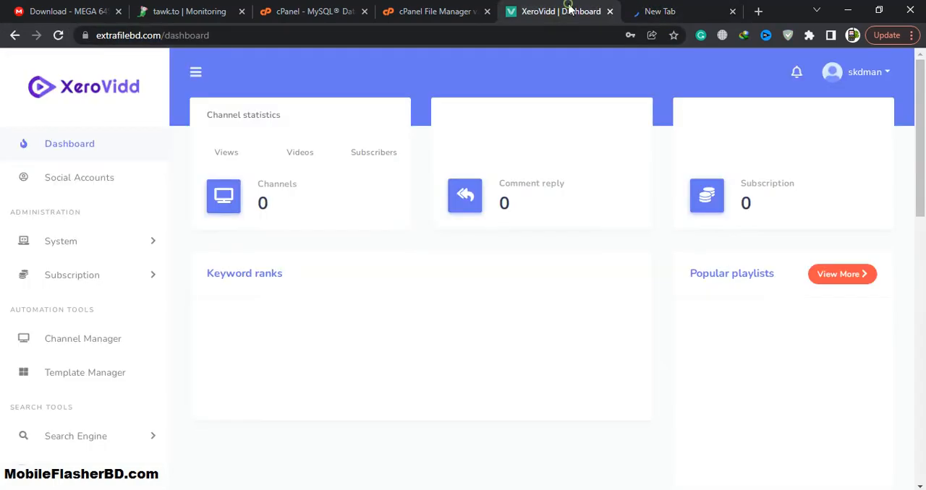
pyautogui.click(89, 246)
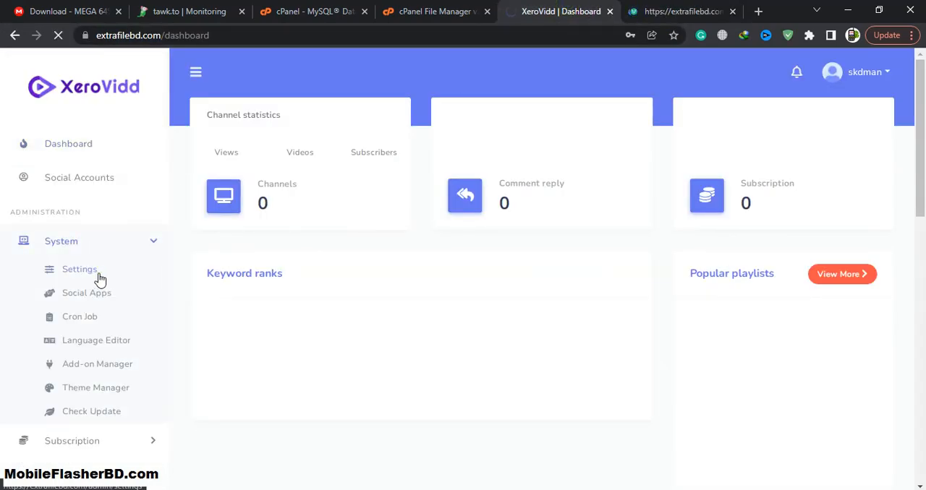
pyautogui.click(99, 280)
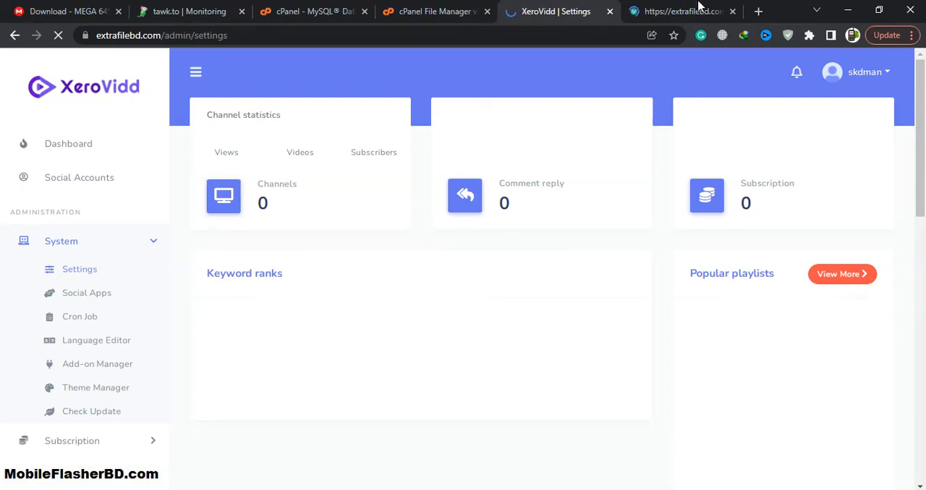
# Step: Return to the extrafilebd.com homepage and review its features, comment reply, promo video and app sections
pyautogui.click(713, 8)
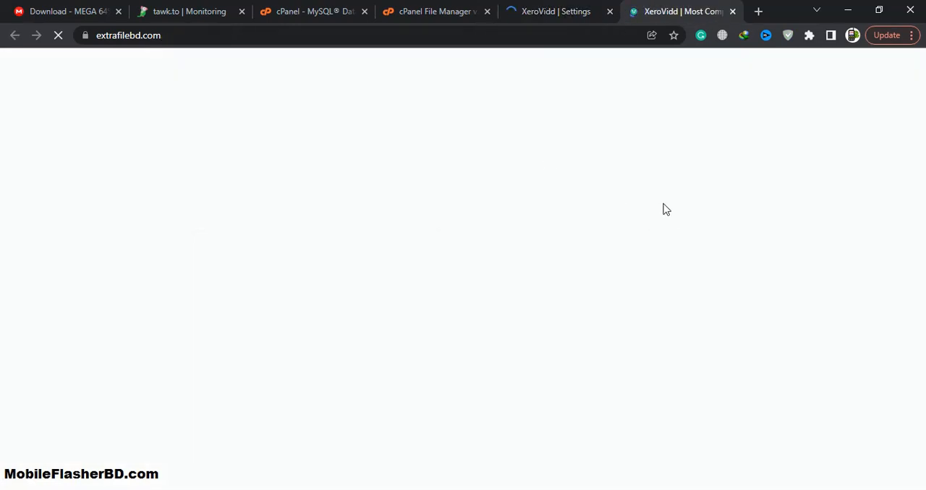
pyautogui.click(557, 11)
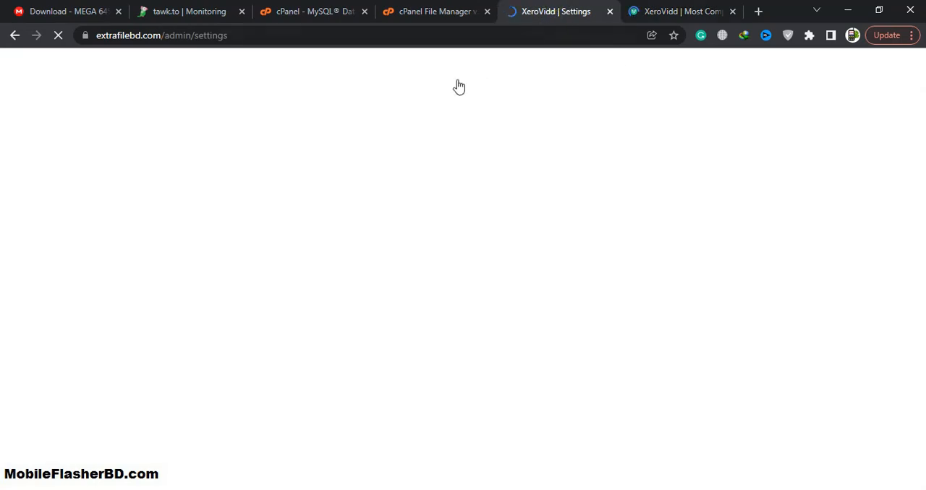
pyautogui.click(687, 9)
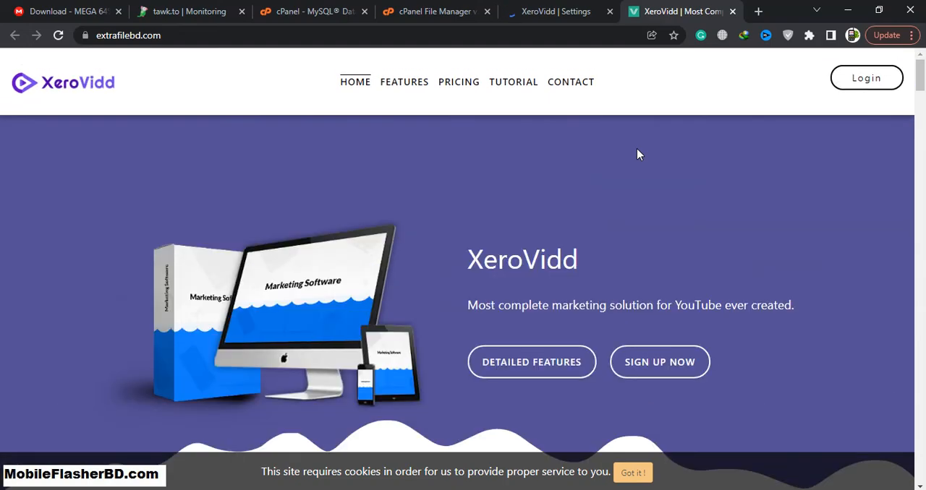
pyautogui.scroll(-5, 637, 150)
pyautogui.scroll(-5, 637, 154)
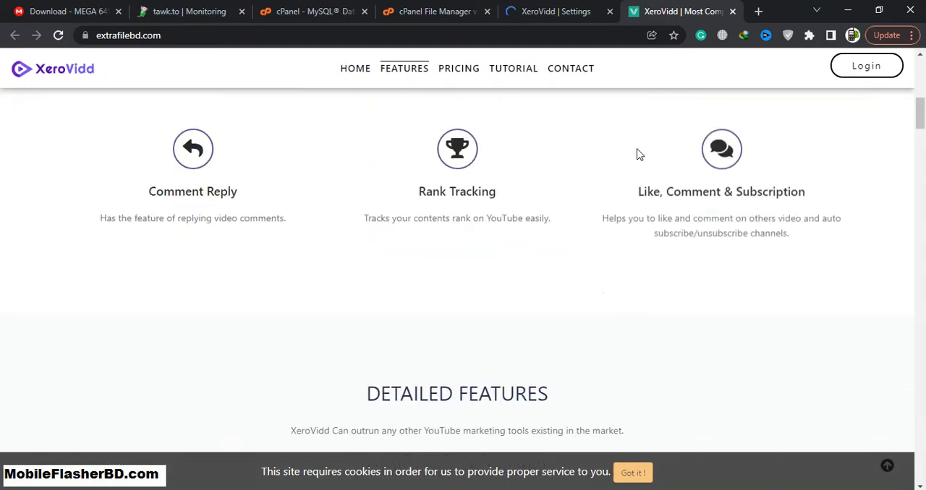
pyautogui.scroll(-3, 637, 154)
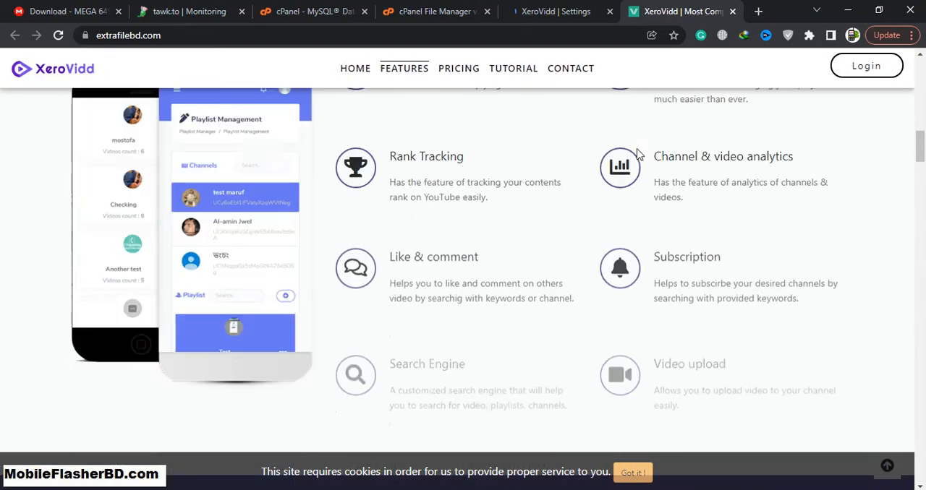
pyautogui.scroll(-3, 637, 154)
pyautogui.scroll(-2, 637, 154)
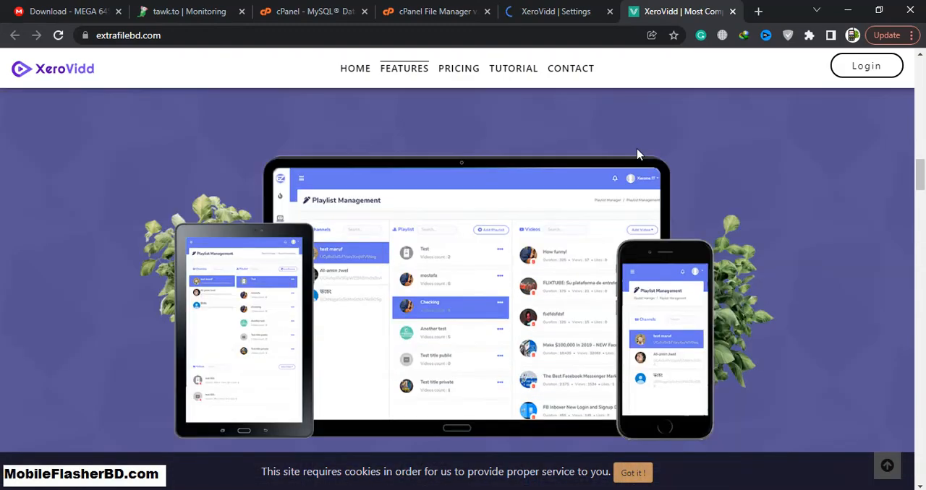
pyautogui.scroll(-5, 637, 154)
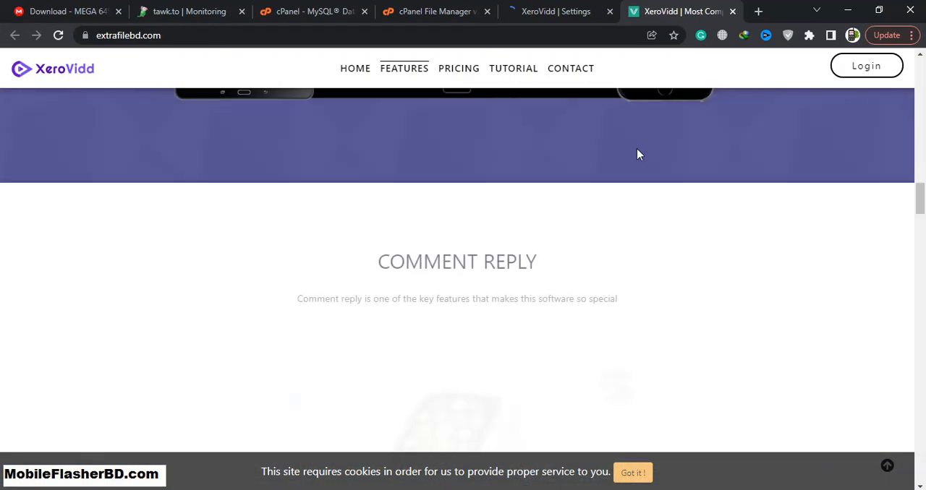
pyautogui.scroll(-1, 637, 154)
pyautogui.scroll(-2, 638, 154)
pyautogui.scroll(-3, 637, 154)
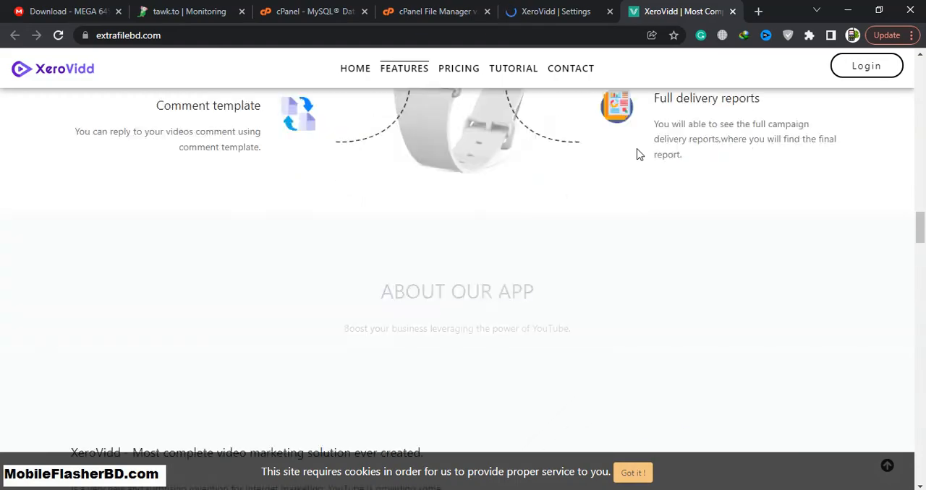
pyautogui.scroll(-10, 638, 154)
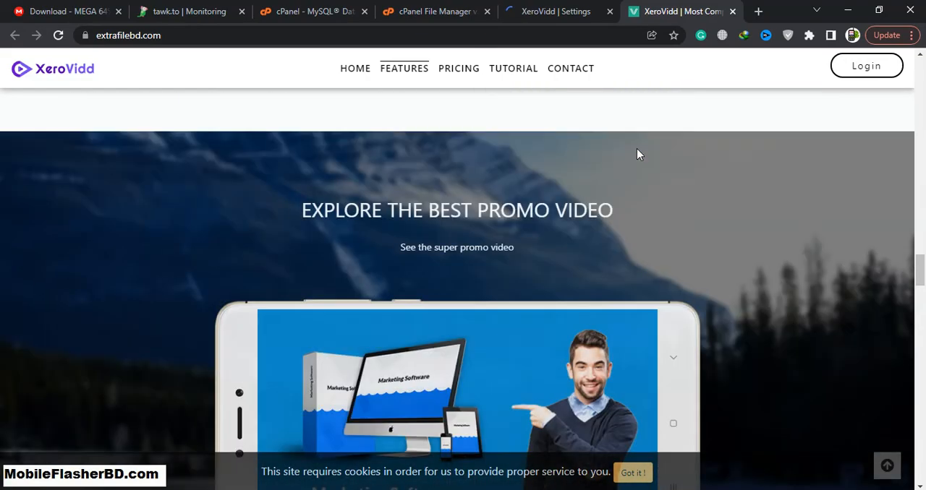
pyautogui.scroll(-8, 637, 154)
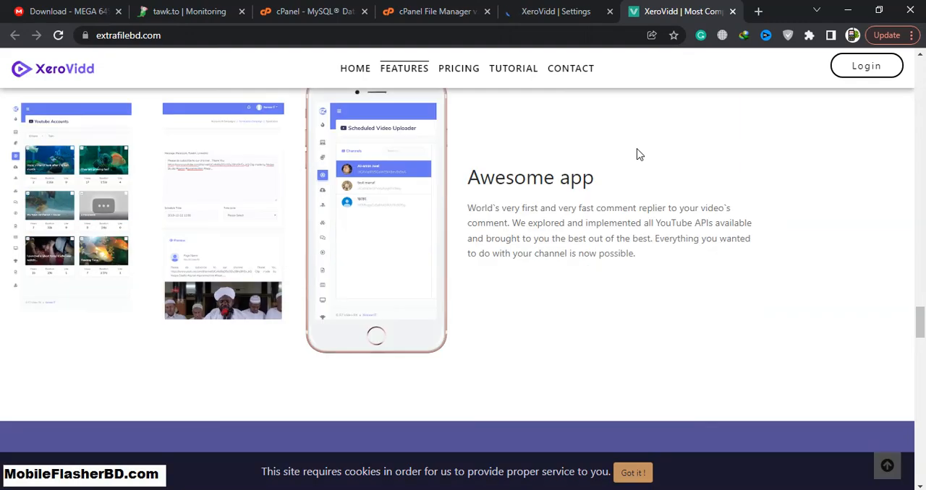
# Step: Review the pricing, customer review and video walkthrough sections of the extrafilebd.com homepage
pyautogui.scroll(-5, 638, 154)
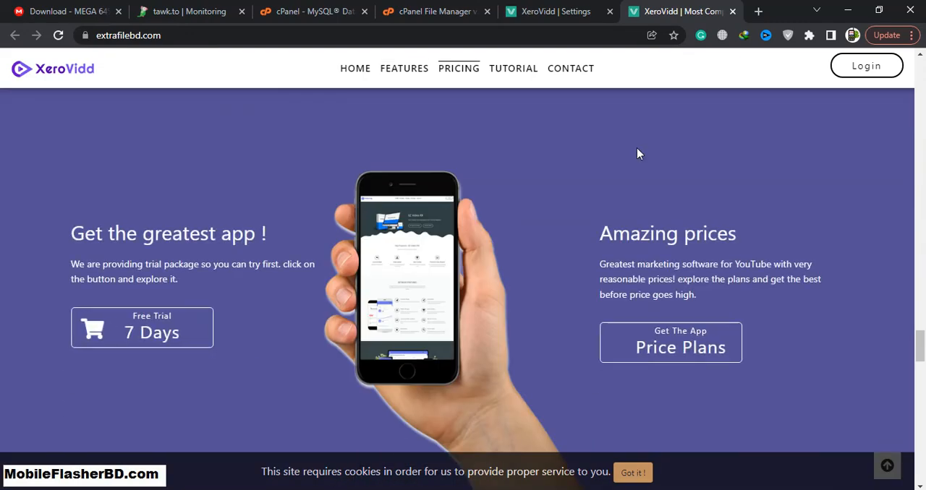
pyautogui.scroll(-10, 636, 153)
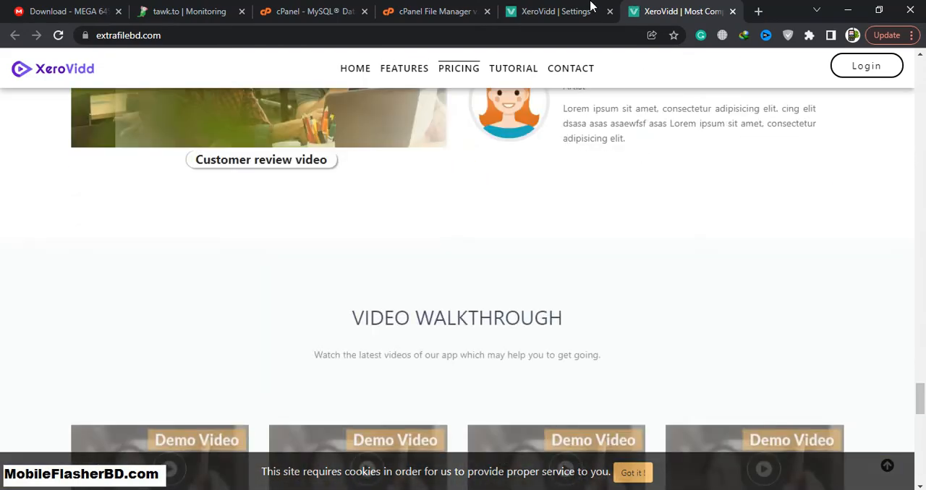
# Step: Return to the XeroVidd admin settings and open the Social Apps page
pyautogui.click(590, 6)
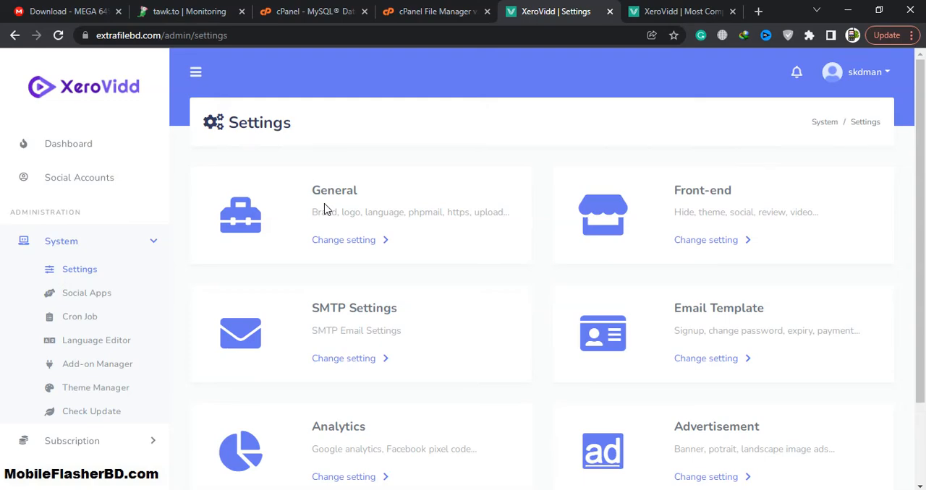
pyautogui.scroll(-1, 116, 239)
pyautogui.click(94, 259)
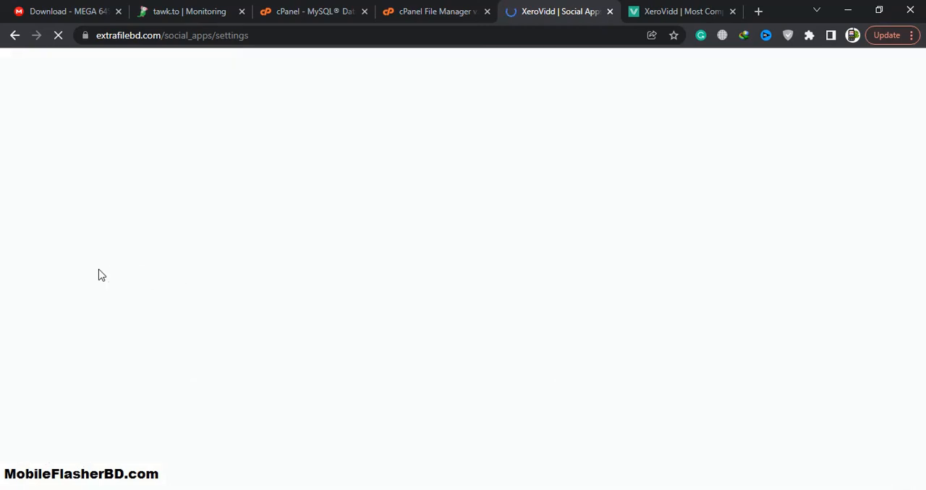
# Step: View the Channel Manager page and the Template Manager page among the automation tools
pyautogui.scroll(-3, 106, 267)
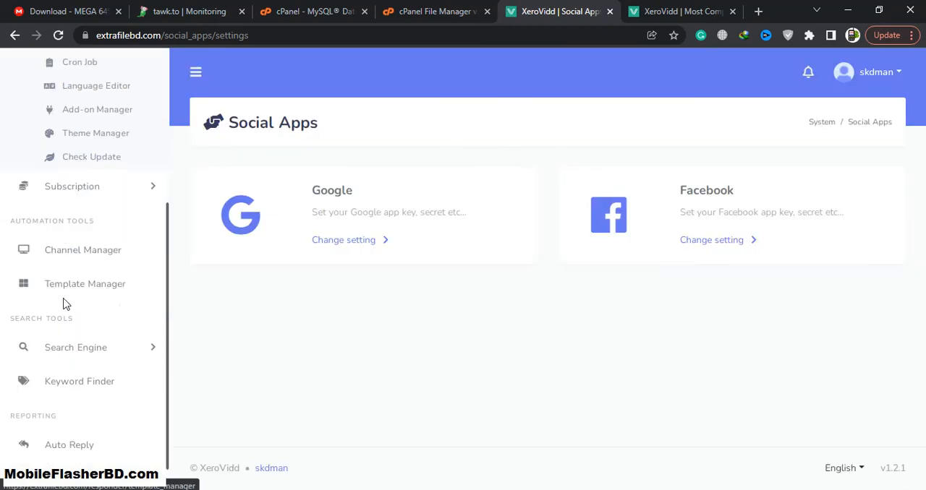
pyautogui.scroll(-1, 148, 255)
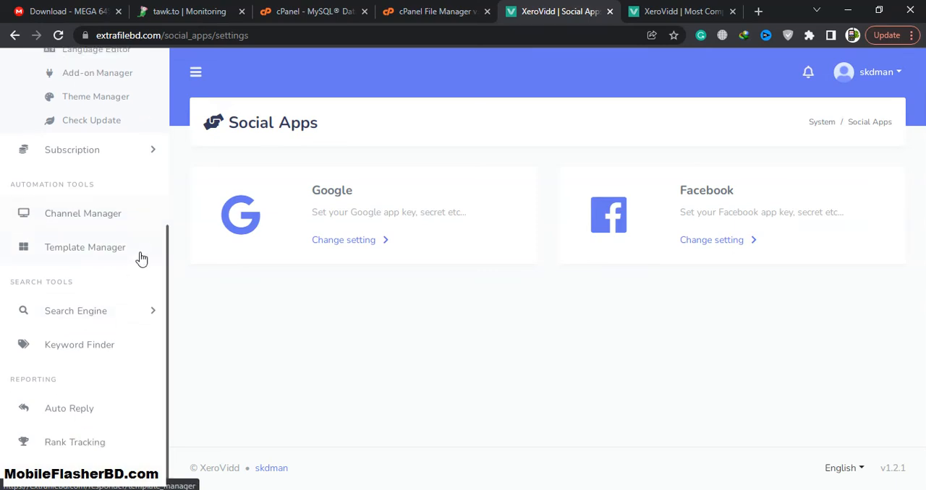
pyautogui.click(102, 217)
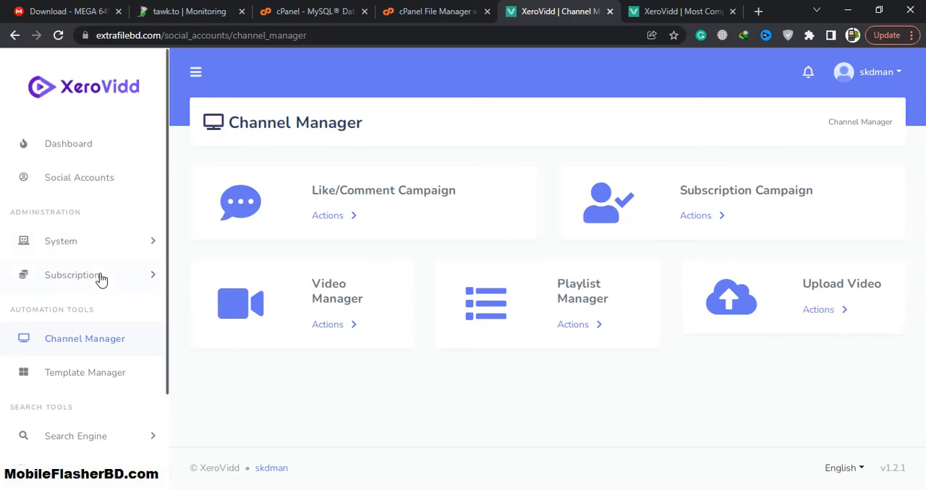
pyautogui.scroll(-1, 102, 279)
pyautogui.click(92, 299)
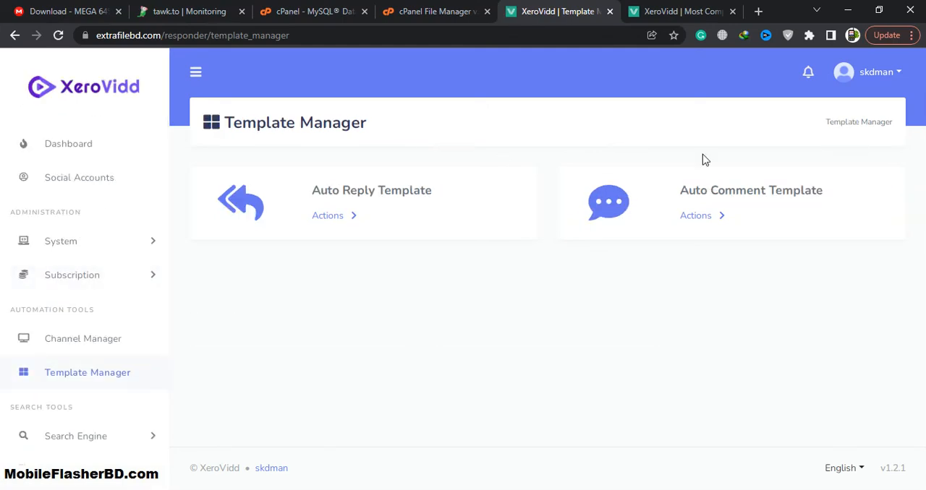
# Step: Open the YouTube Video Search page of the Search Engine tools
pyautogui.scroll(-2, 101, 278)
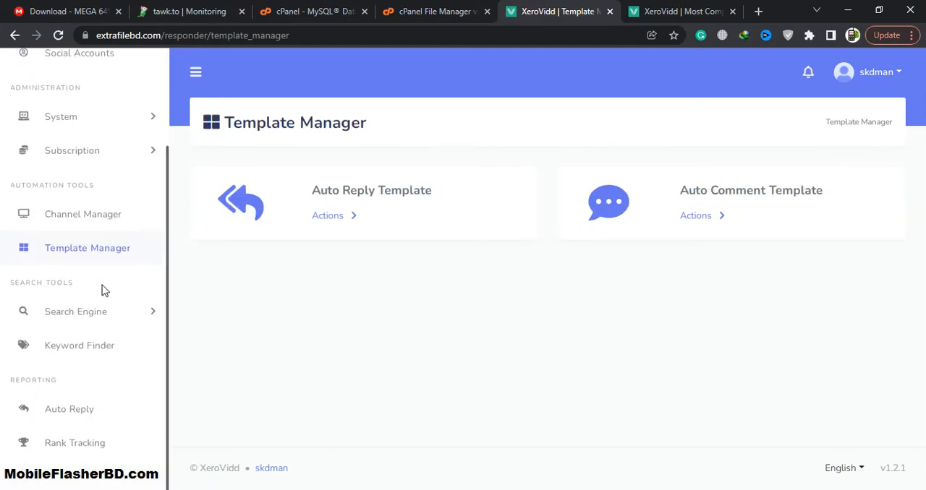
pyautogui.click(103, 311)
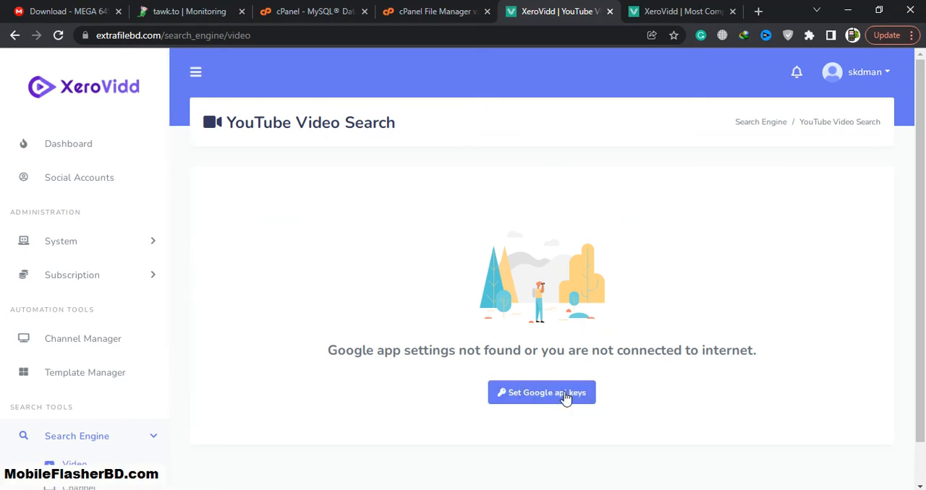
# Step: View the Auto Reply Campaign and Video Rank Tracking reporting pages
pyautogui.scroll(-3, 168, 383)
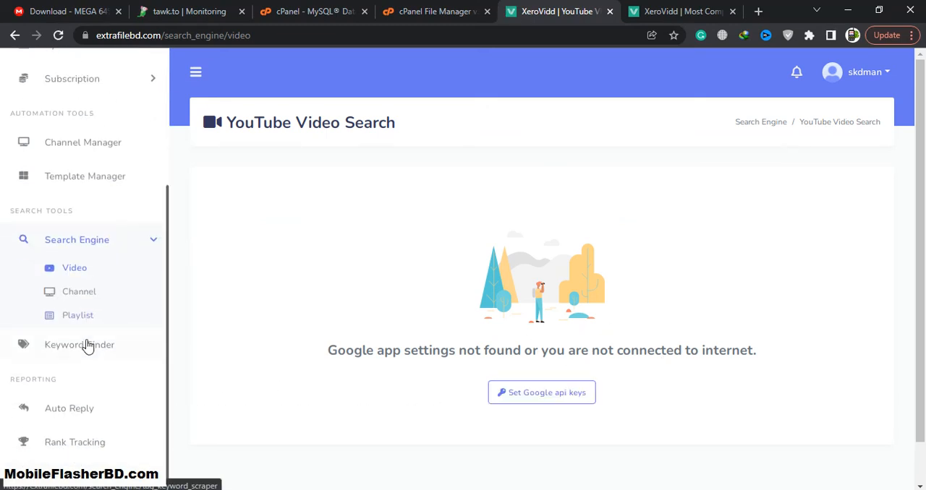
pyautogui.click(89, 414)
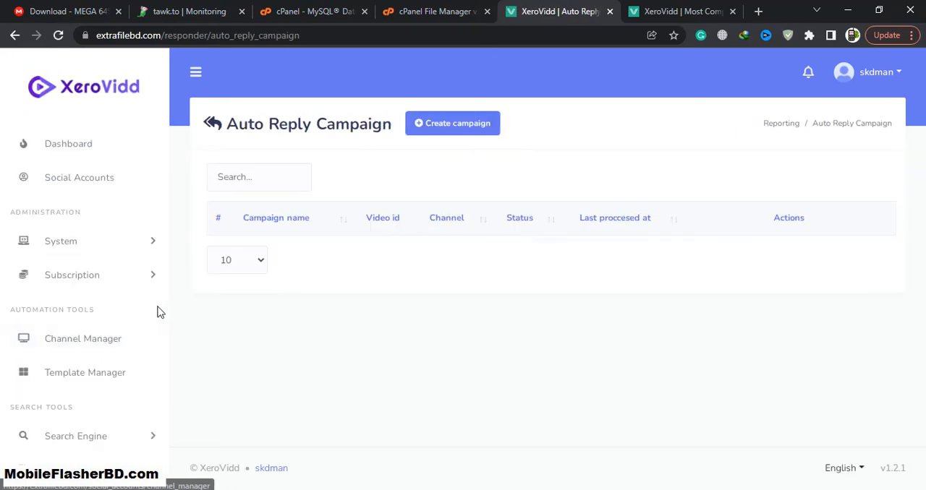
pyautogui.scroll(-3, 112, 362)
pyautogui.click(96, 440)
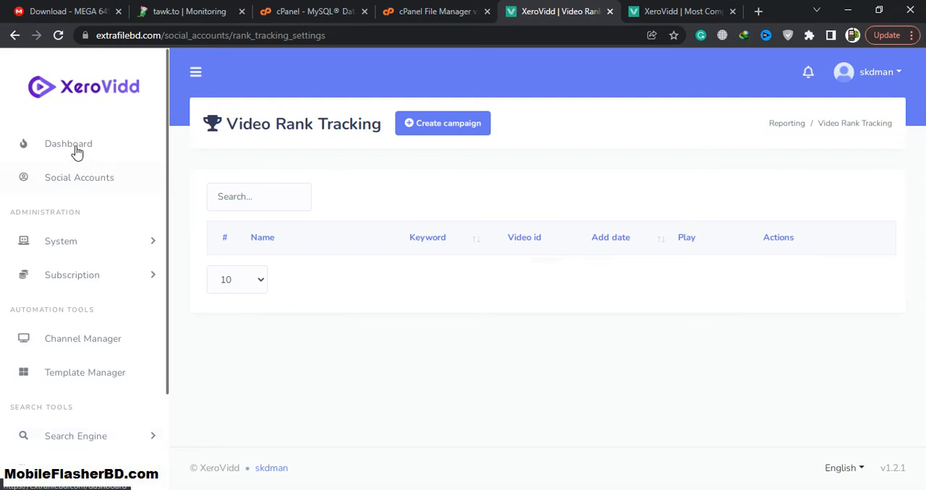
# Step: Return to the admin Dashboard and review its statistics, best videos and latest comment reply sections
pyautogui.click(77, 149)
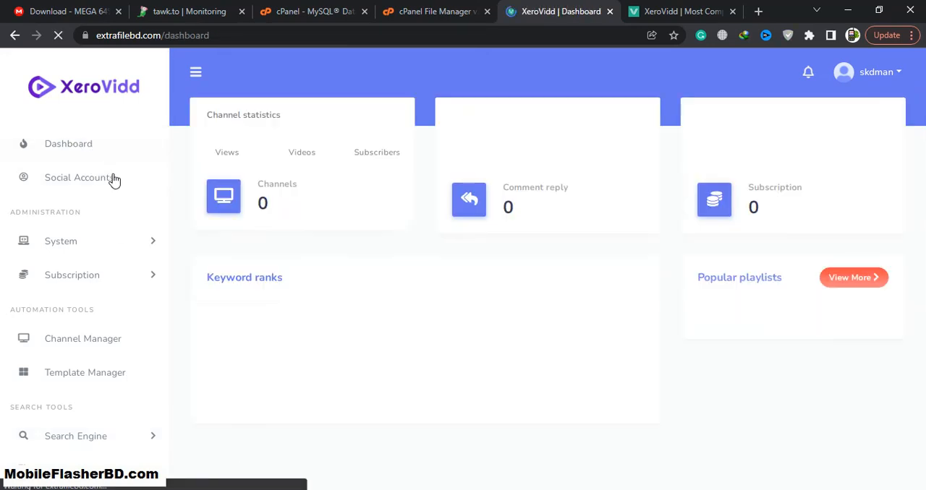
pyautogui.scroll(-3, 600, 297)
pyautogui.scroll(-2, 607, 282)
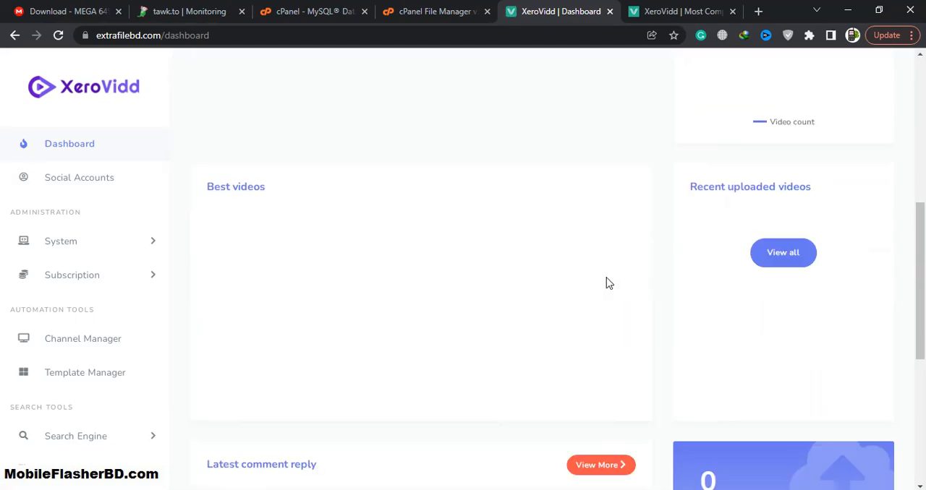
pyautogui.scroll(-5, 608, 282)
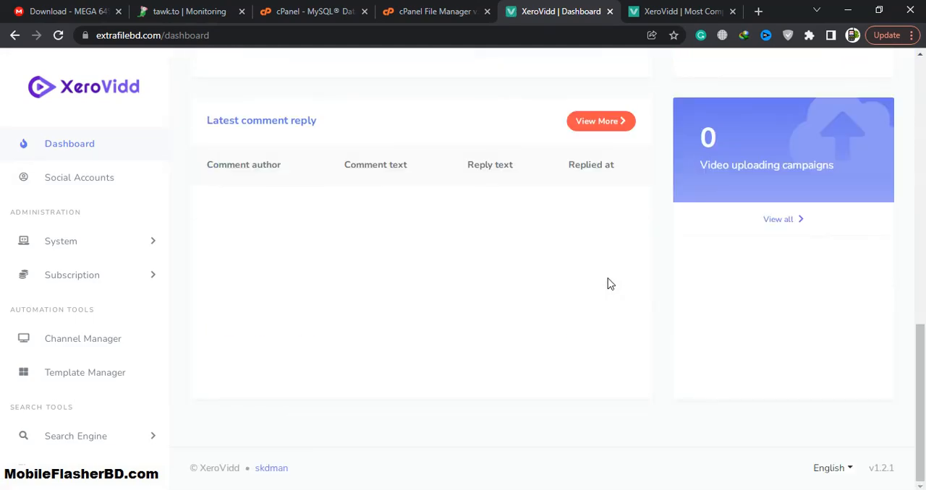